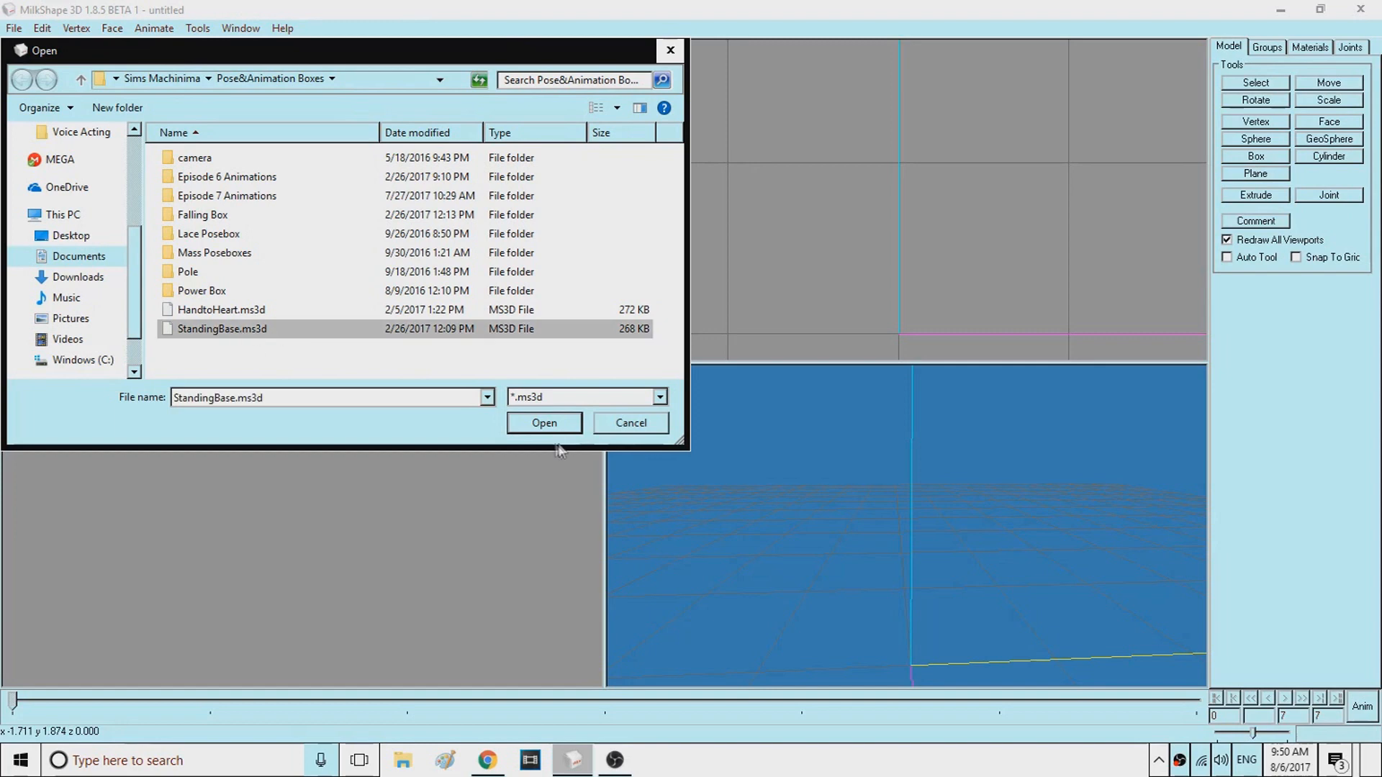
Open StandingBase.ms3d, turn on animation mode and scrub through the timeline back to the first frame
click(536, 423)
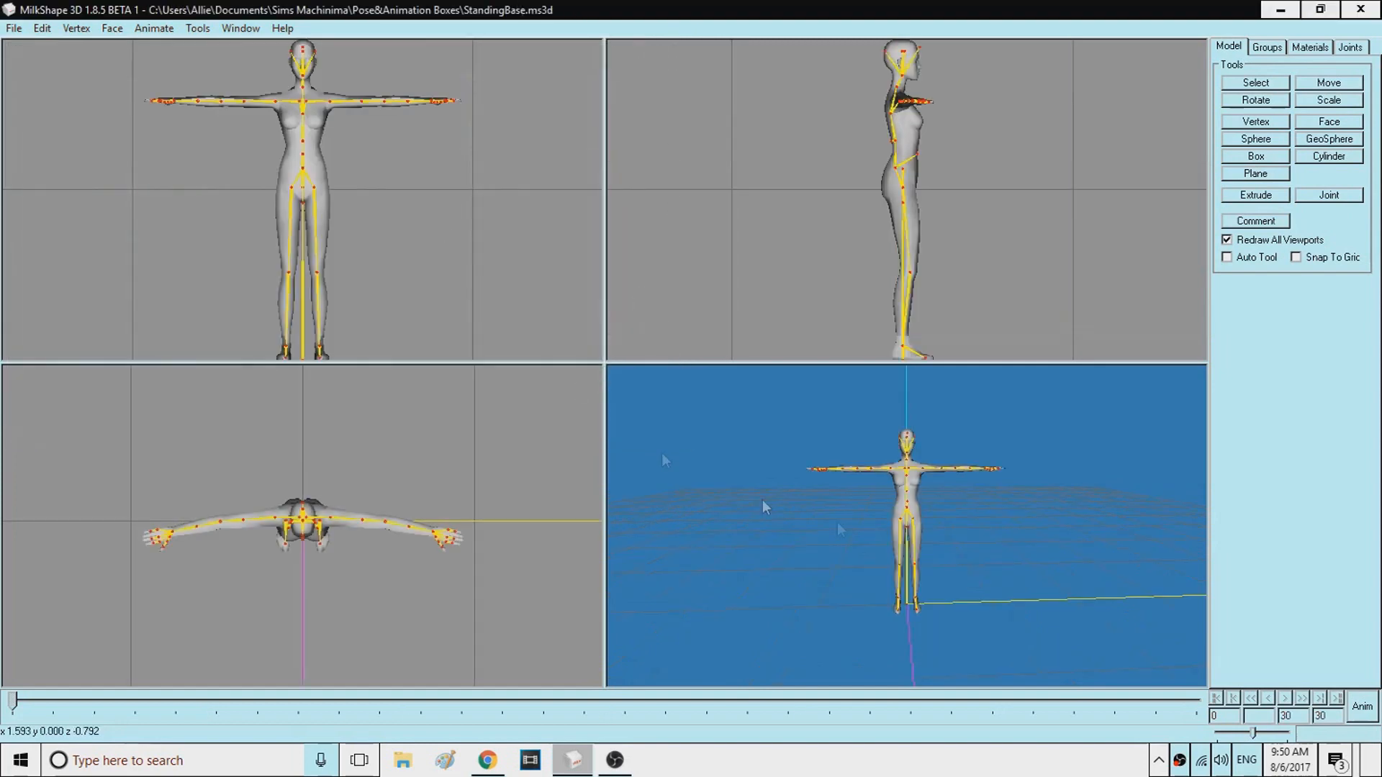
click(1363, 706)
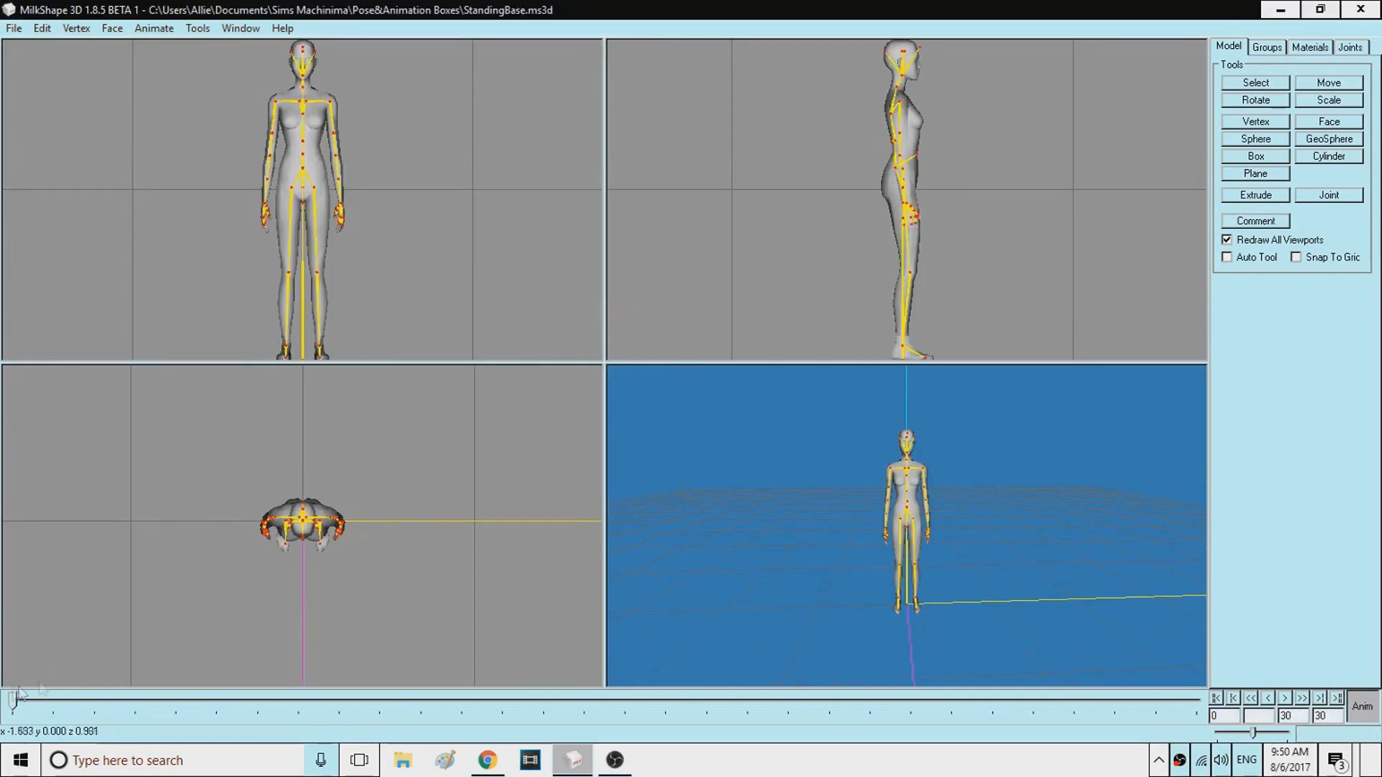
drag(17, 701, 1074, 701)
drag(151, 709, 16, 704)
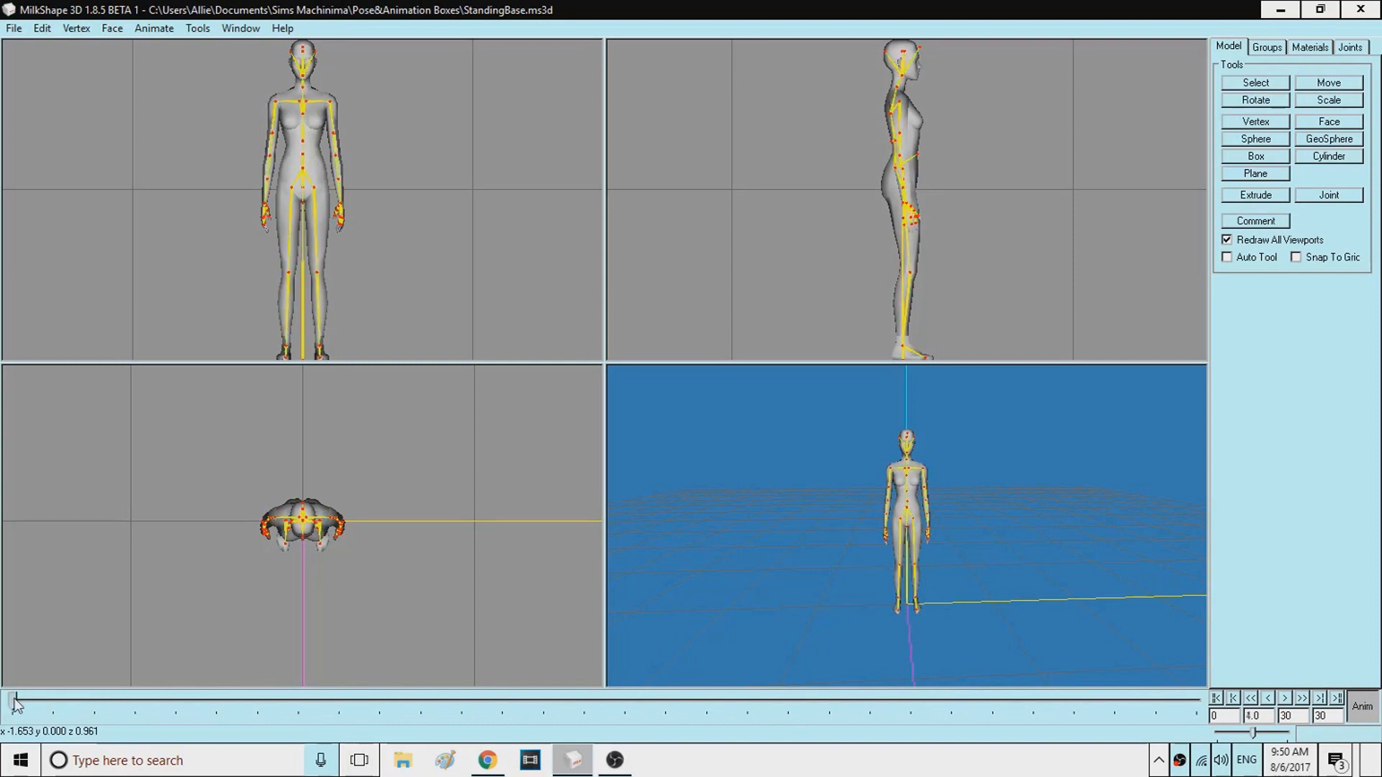
Try swinging the figure's right arm forward on frame 1 by rotating its shoulder joint in the side view
click(1271, 84)
drag(269, 99, 283, 114)
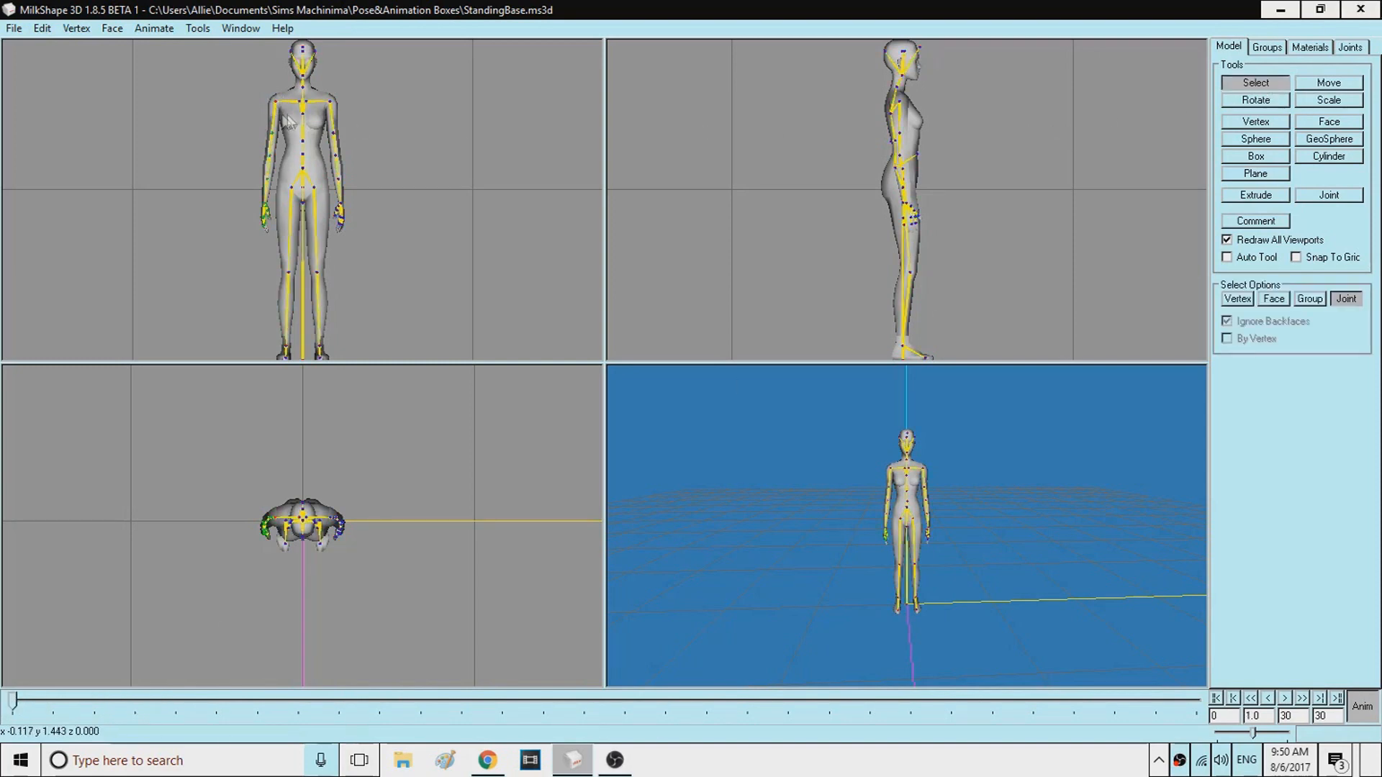
click(1242, 101)
drag(958, 211, 990, 190)
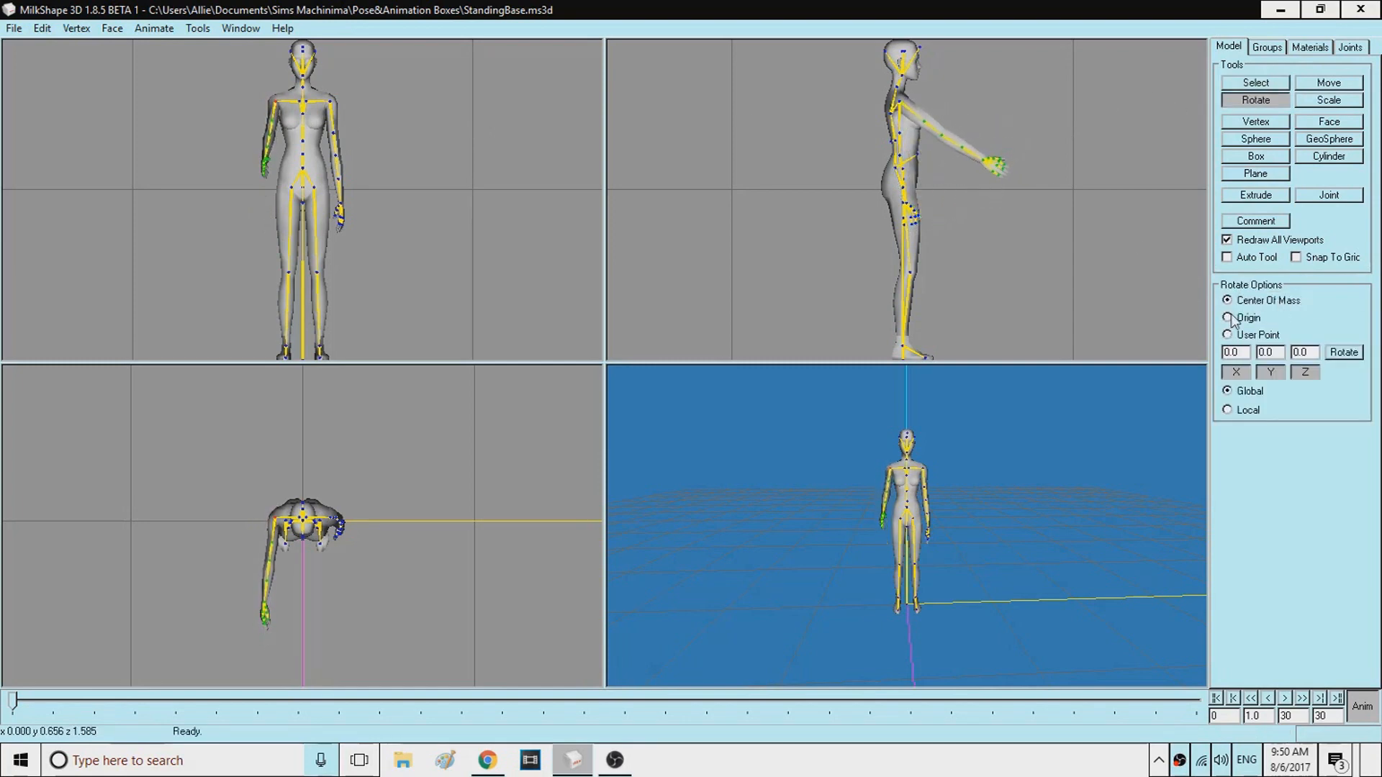
Set the Rotate options to Origin and Local, and reset the pose on frame 1
click(1228, 411)
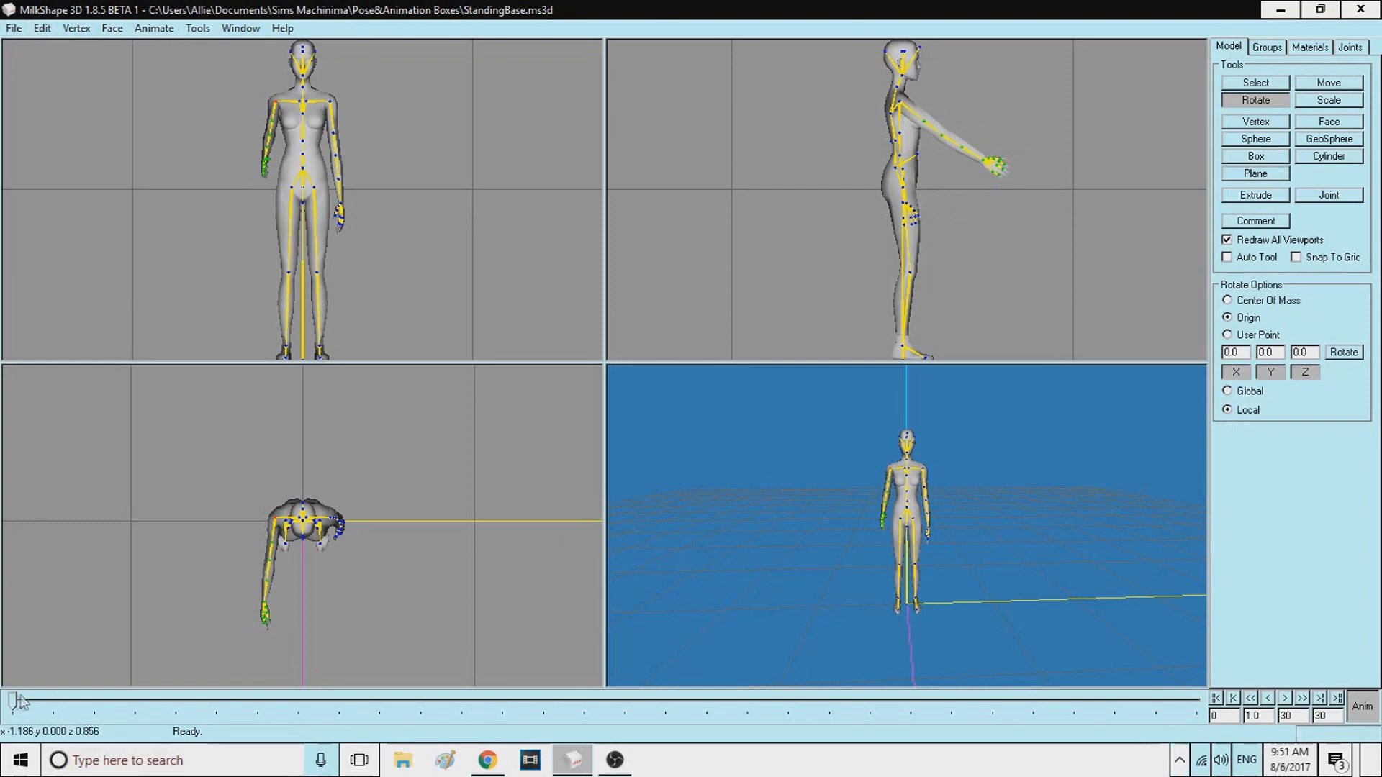
mouse_move(13, 700)
mouse_down()
mouse_move(56, 700)
mouse_move(13, 702)
mouse_up()
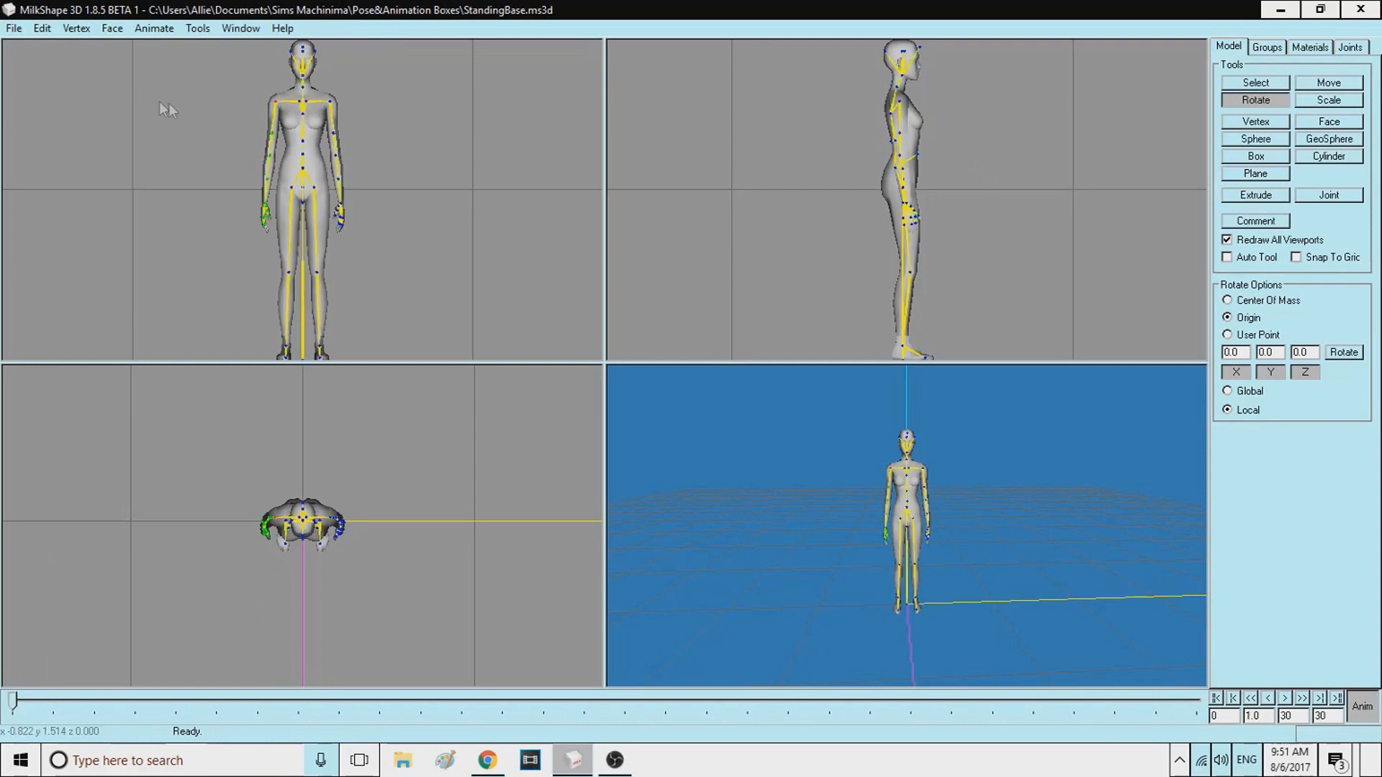
Go to frame 6 and rotate the figure's right shoulder joint in the side view to raise the arm forward
click(1243, 82)
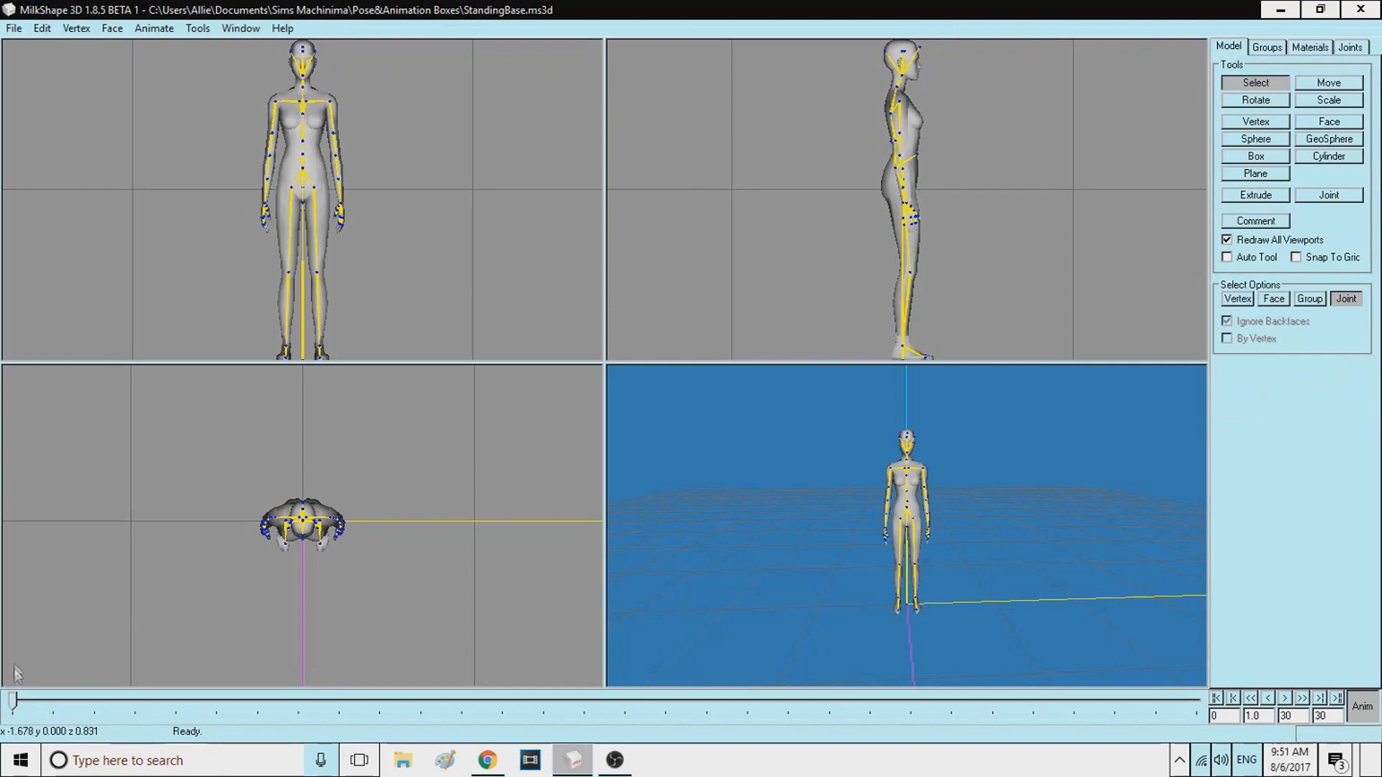
mouse_move(13, 709)
mouse_down()
mouse_move(180, 708)
mouse_move(249, 688)
mouse_move(229, 704)
mouse_up()
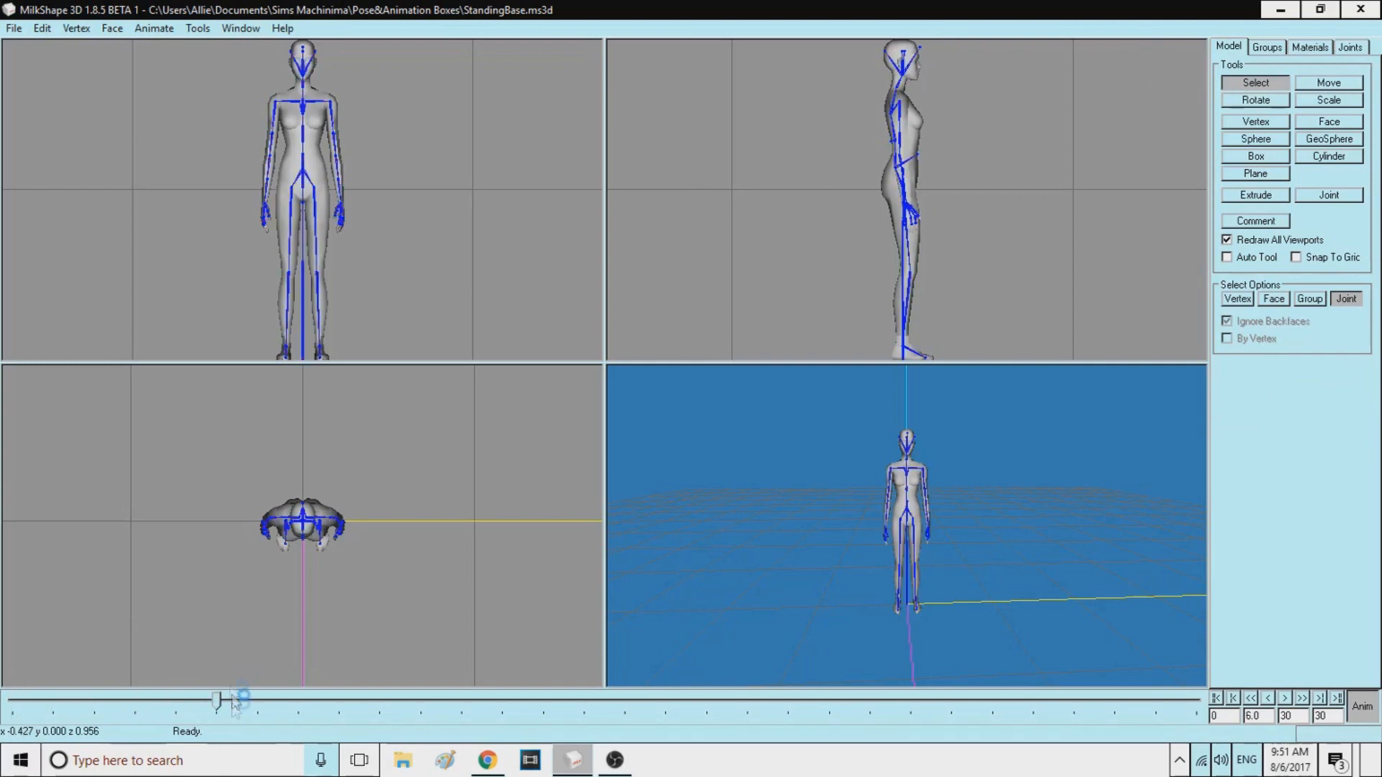
click(279, 104)
click(1255, 100)
drag(1089, 173, 1136, 125)
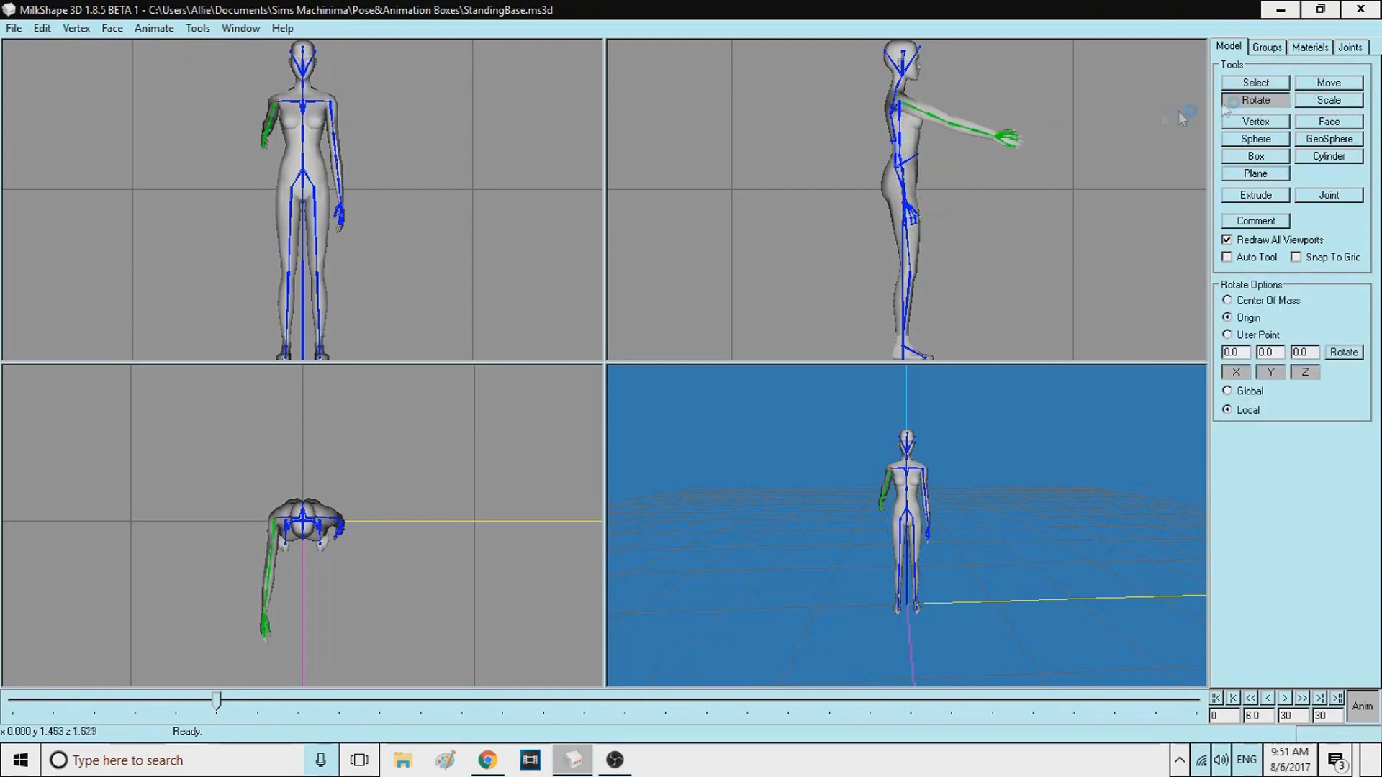
Select all of the figure's joints and set a keyframe for the raised-arm pose on frame 6
click(1257, 84)
click(1139, 158)
click(42, 29)
click(85, 153)
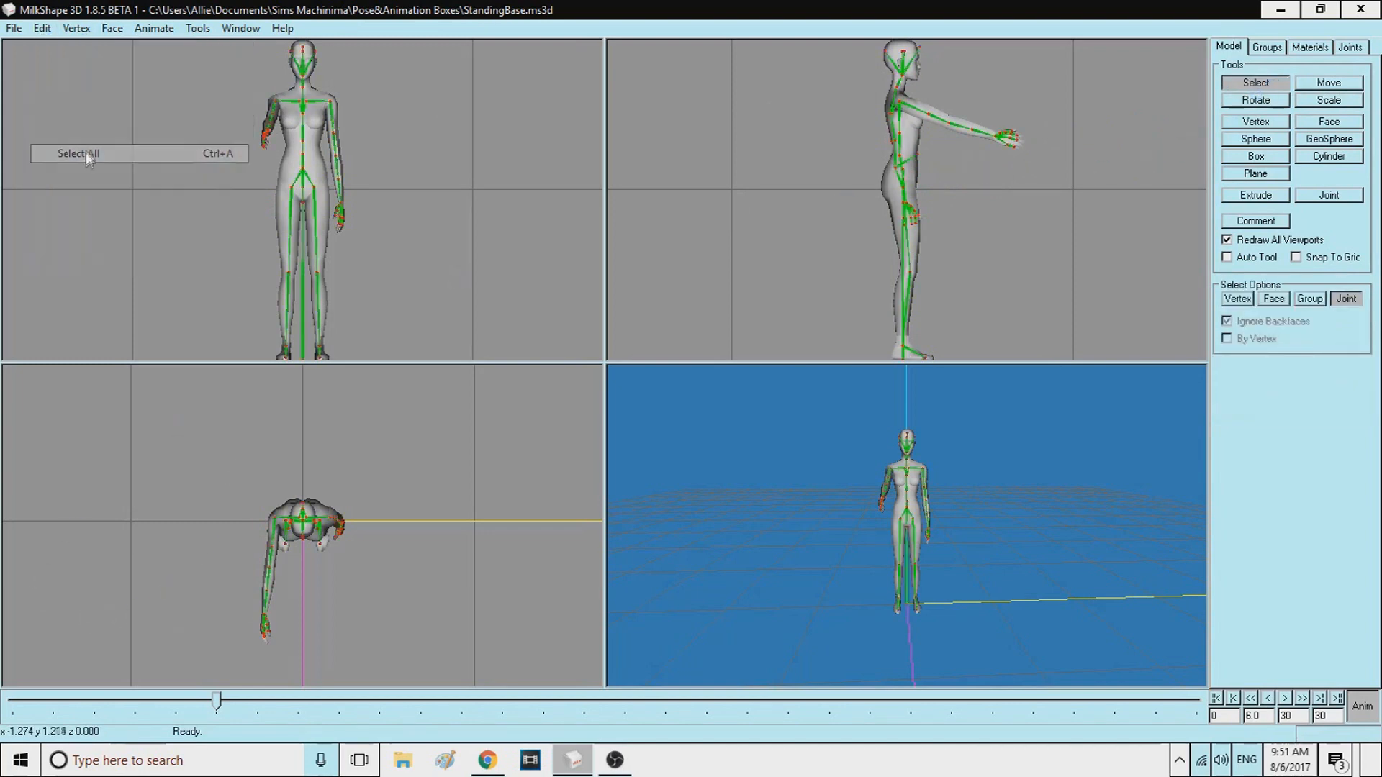
click(147, 32)
click(185, 68)
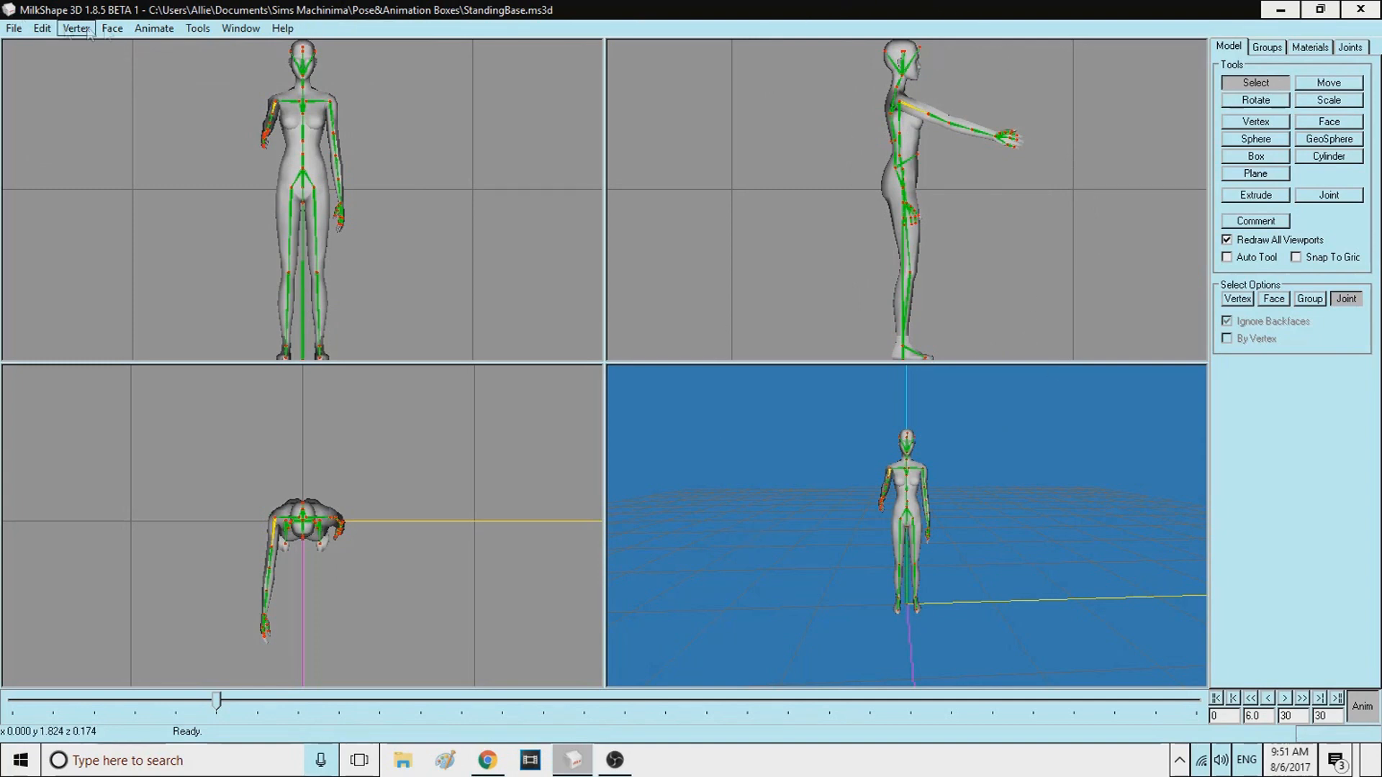
Copy and paste the selected joints' keyframes on frame 6, and set the keyframe again
click(154, 29)
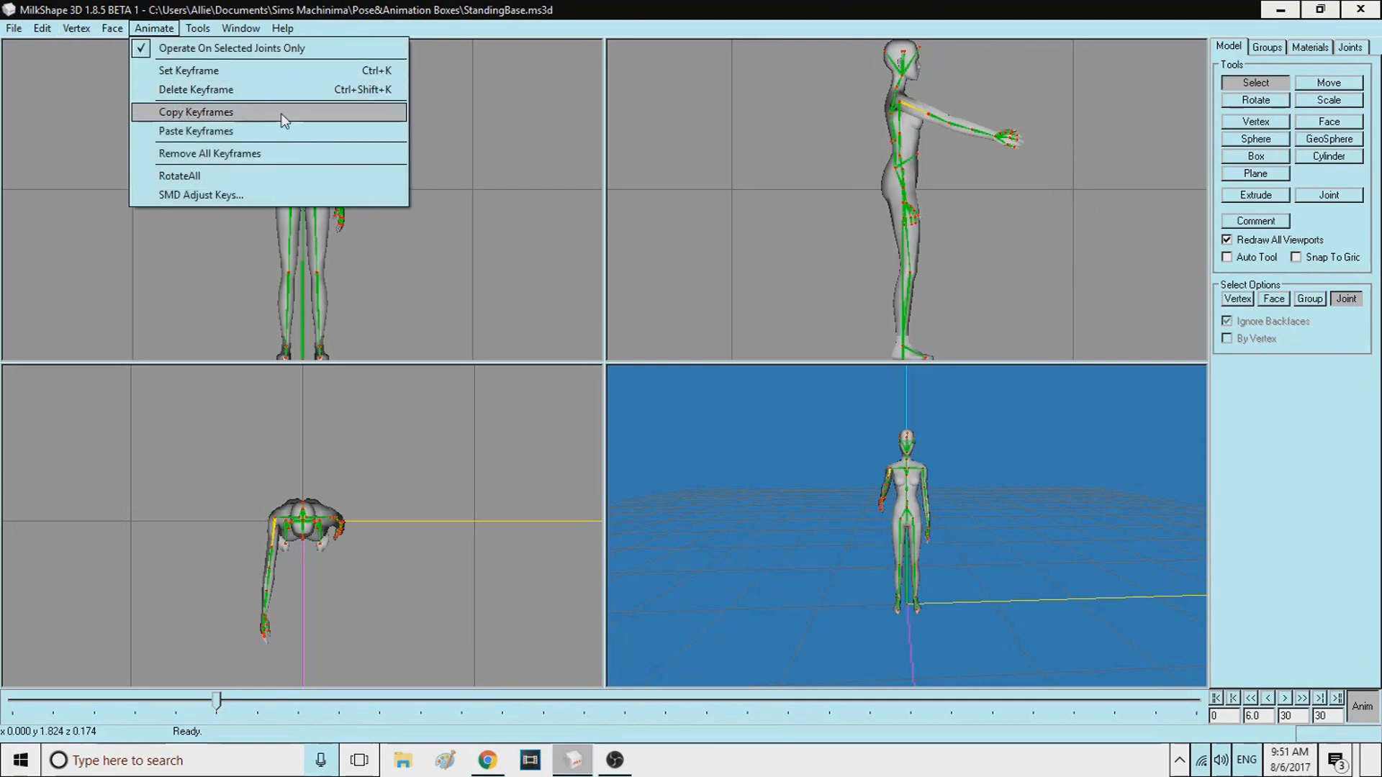
click(247, 112)
click(146, 29)
click(196, 130)
click(154, 29)
click(189, 70)
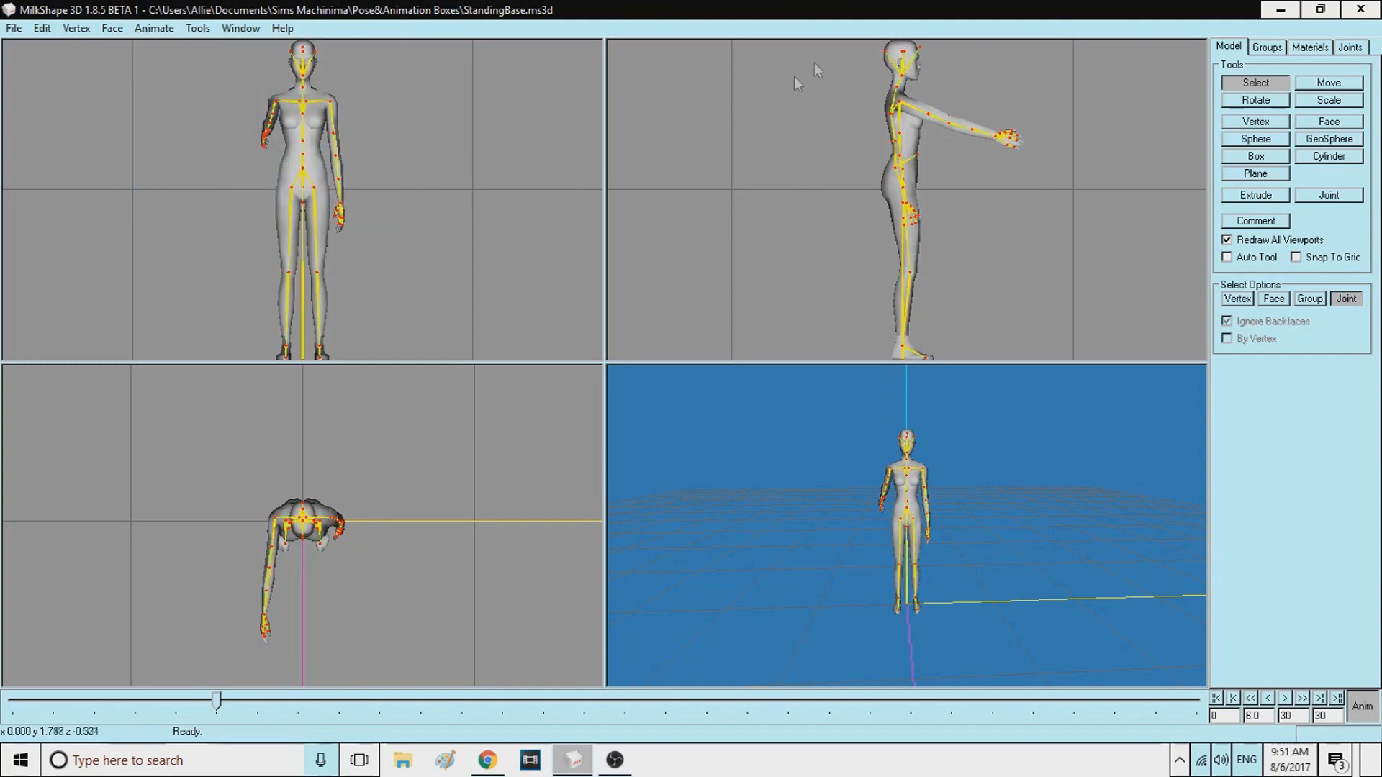
mouse_move(207, 703)
mouse_down()
mouse_move(15, 700)
mouse_move(262, 698)
mouse_move(6, 693)
mouse_move(222, 698)
mouse_move(7, 702)
mouse_move(211, 698)
mouse_up()
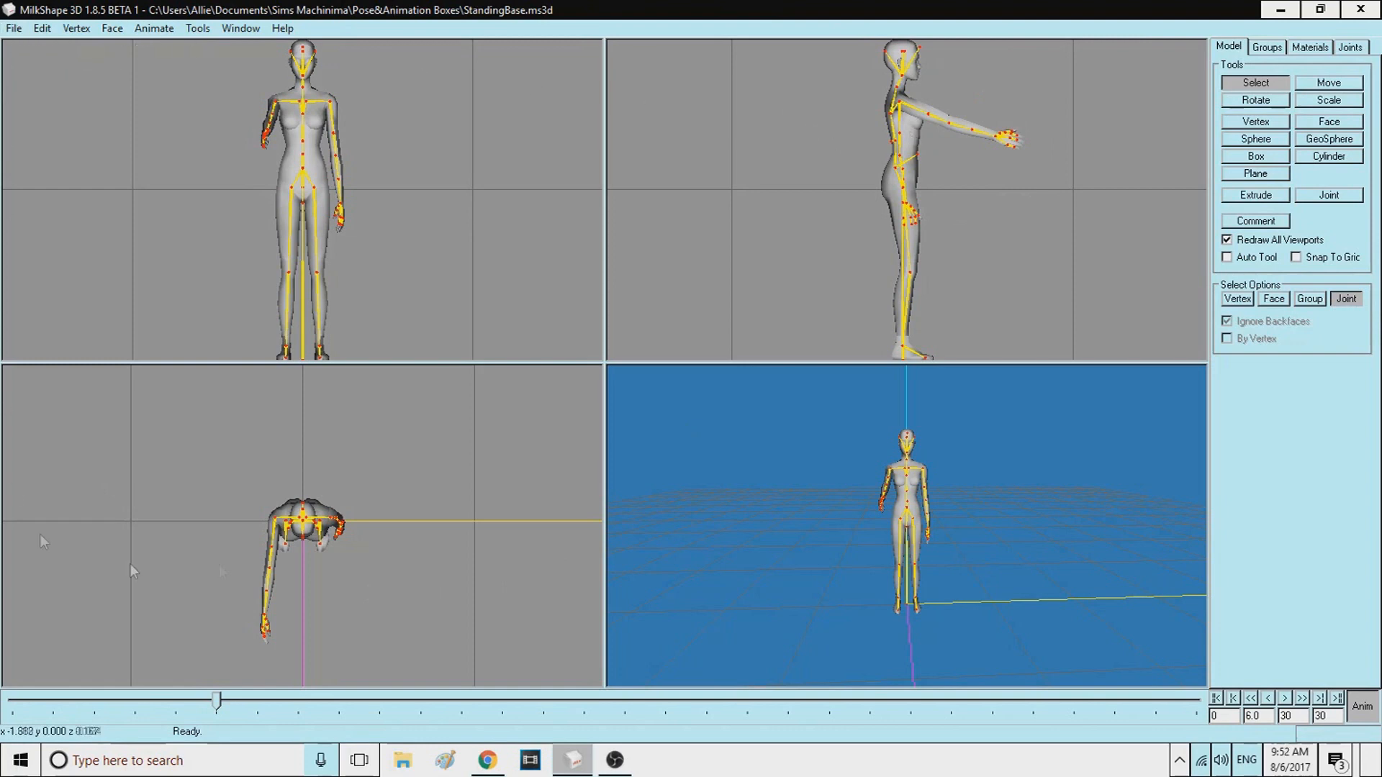
click(14, 29)
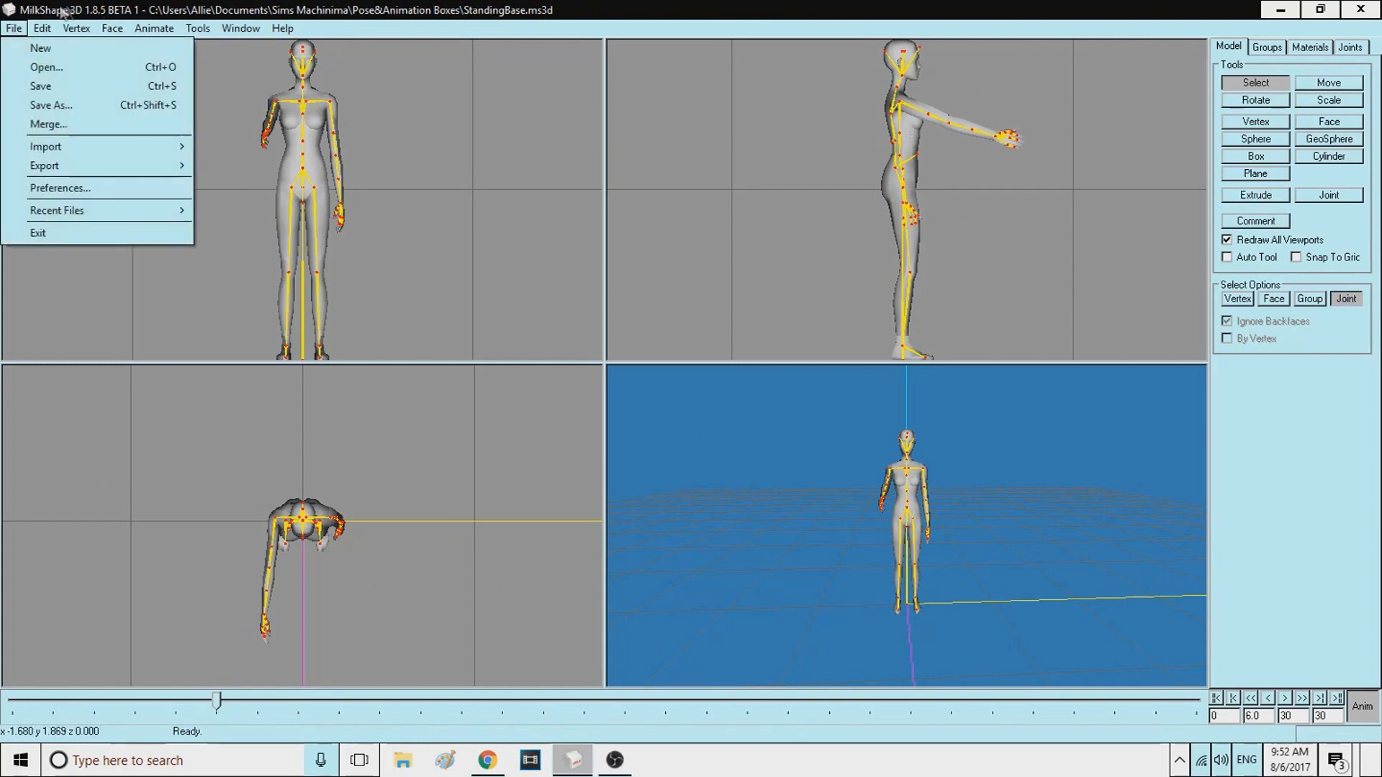
click(15, 29)
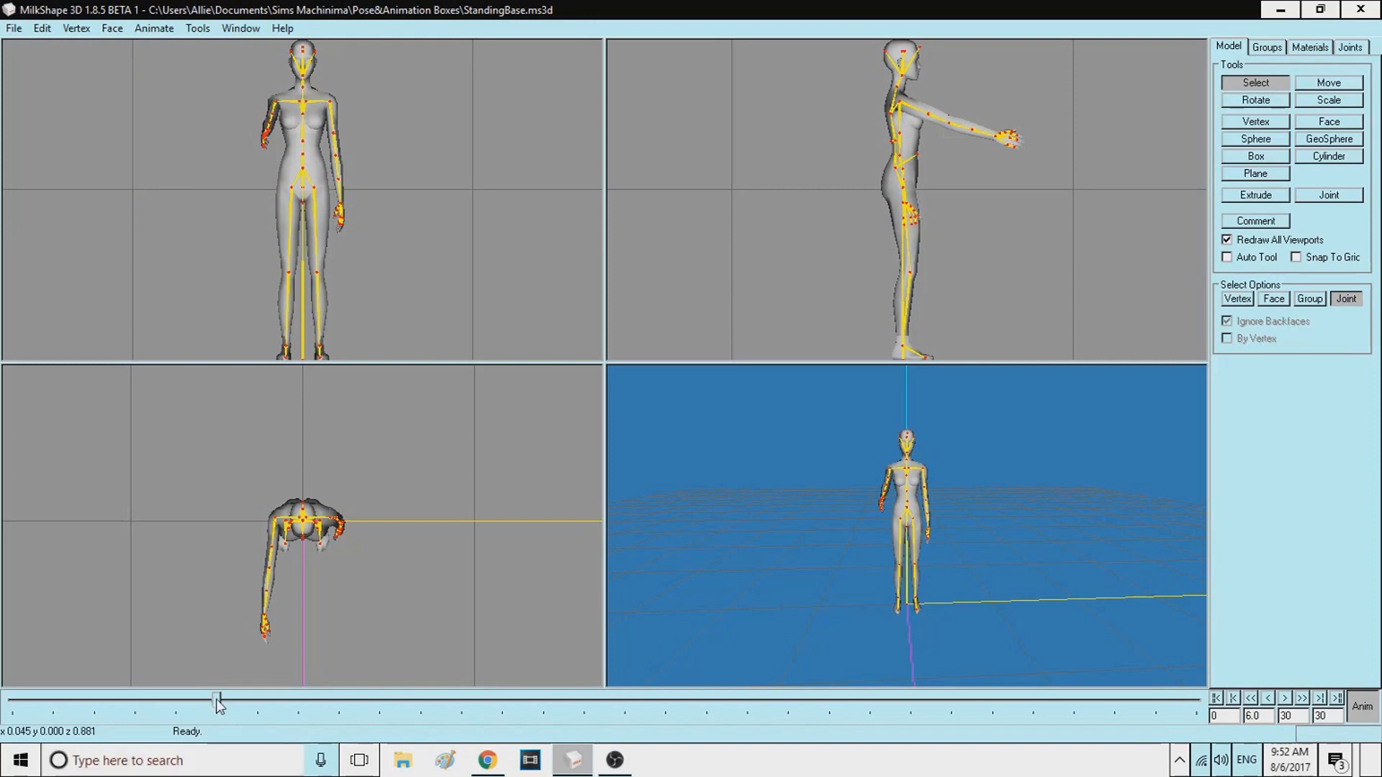
mouse_move(216, 698)
mouse_down()
mouse_move(4, 704)
mouse_move(216, 699)
mouse_up()
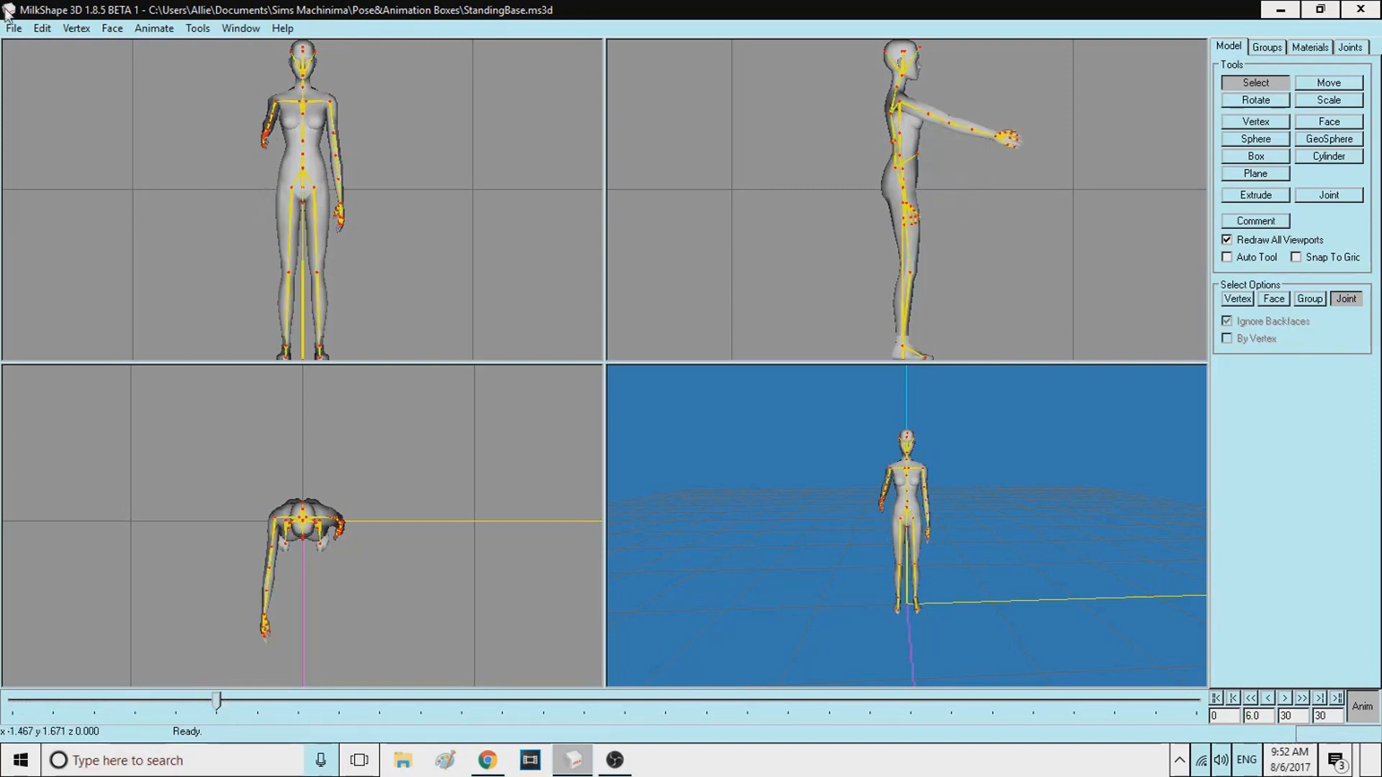
Export the raised-arm pose in animation mode as a Wavefront OBJ named ArmSim in the Pose&Animation Boxes folder
click(14, 28)
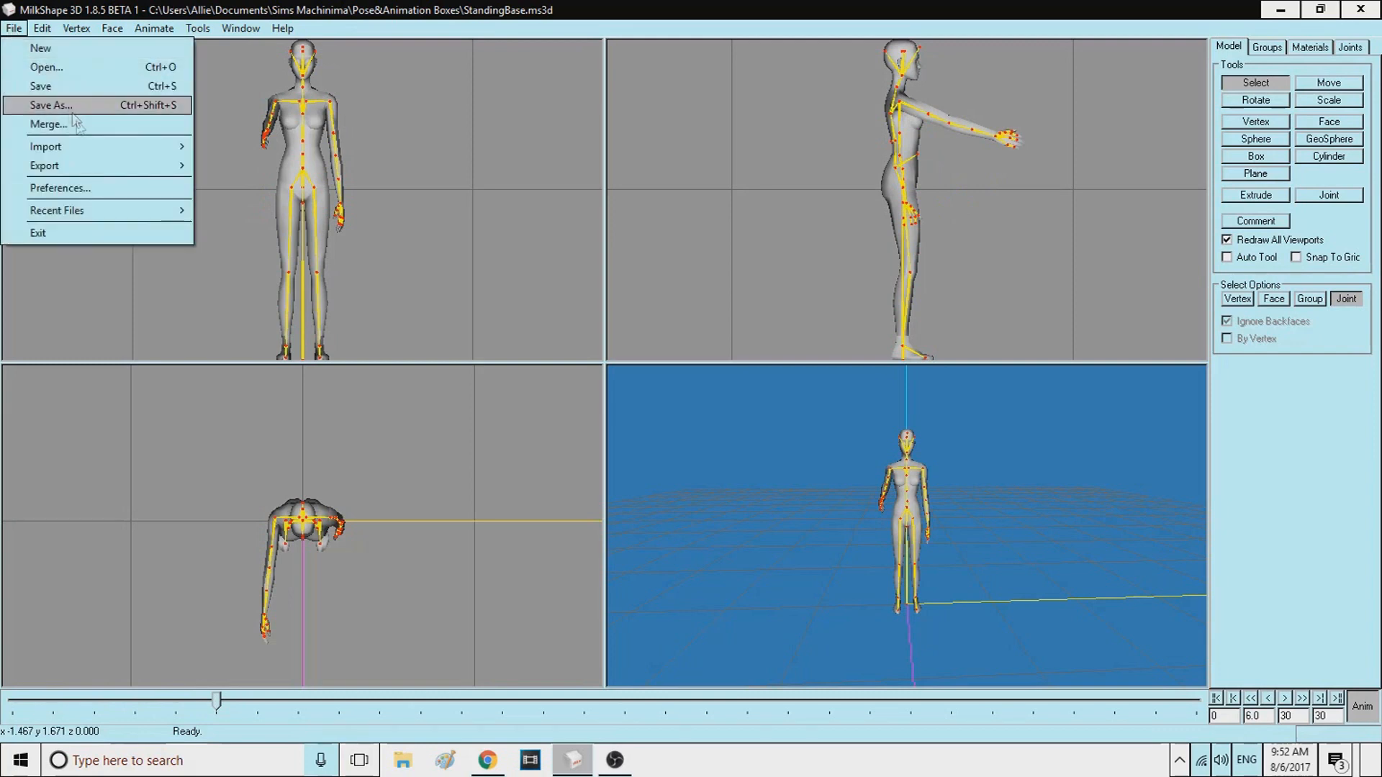
mouse_move(108, 166)
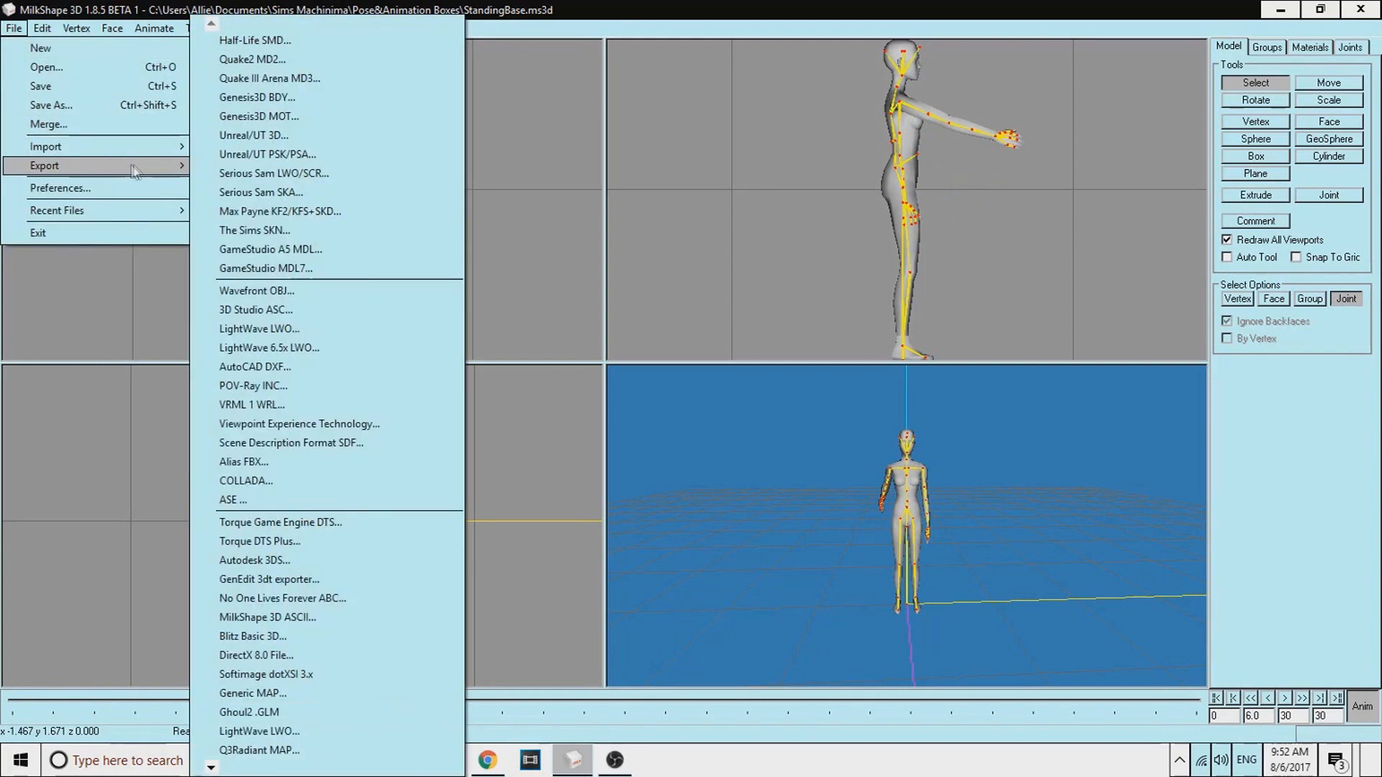
click(311, 294)
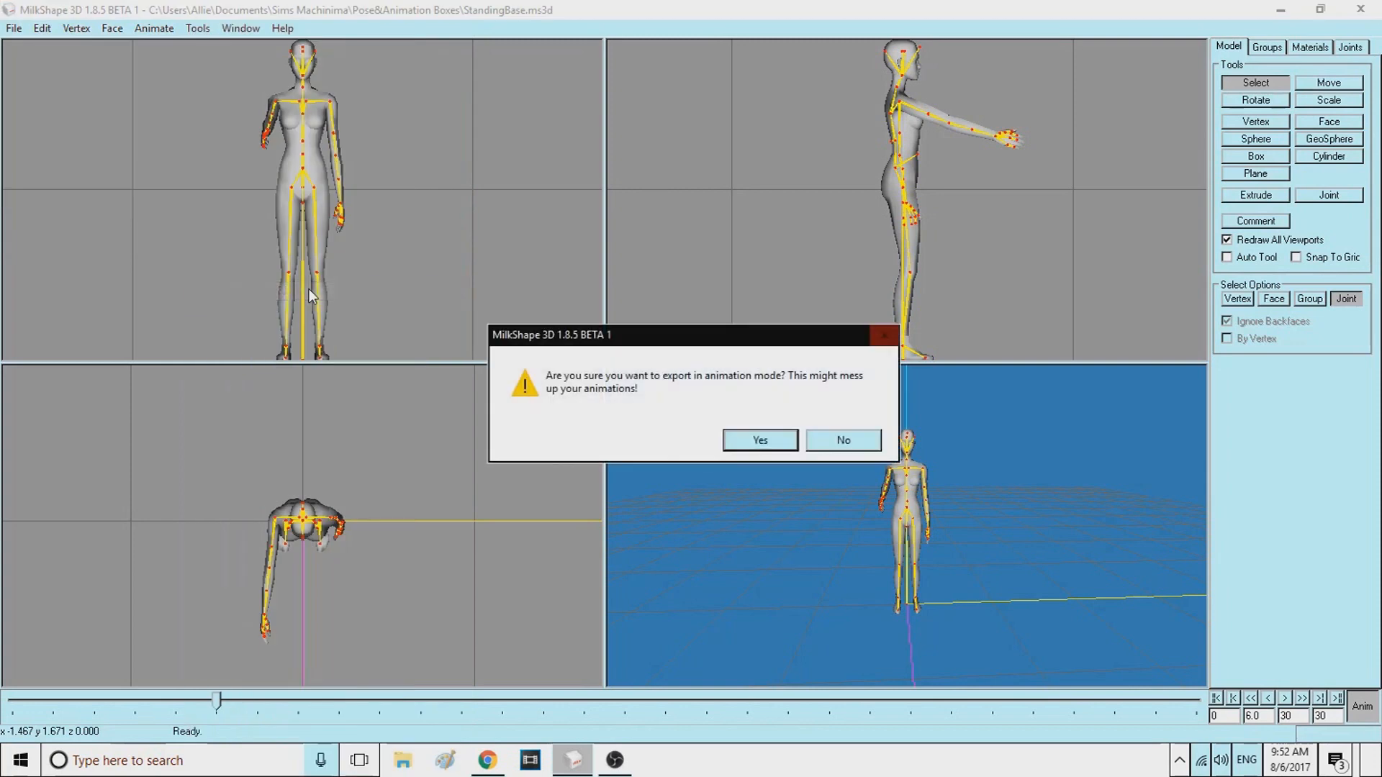
click(782, 440)
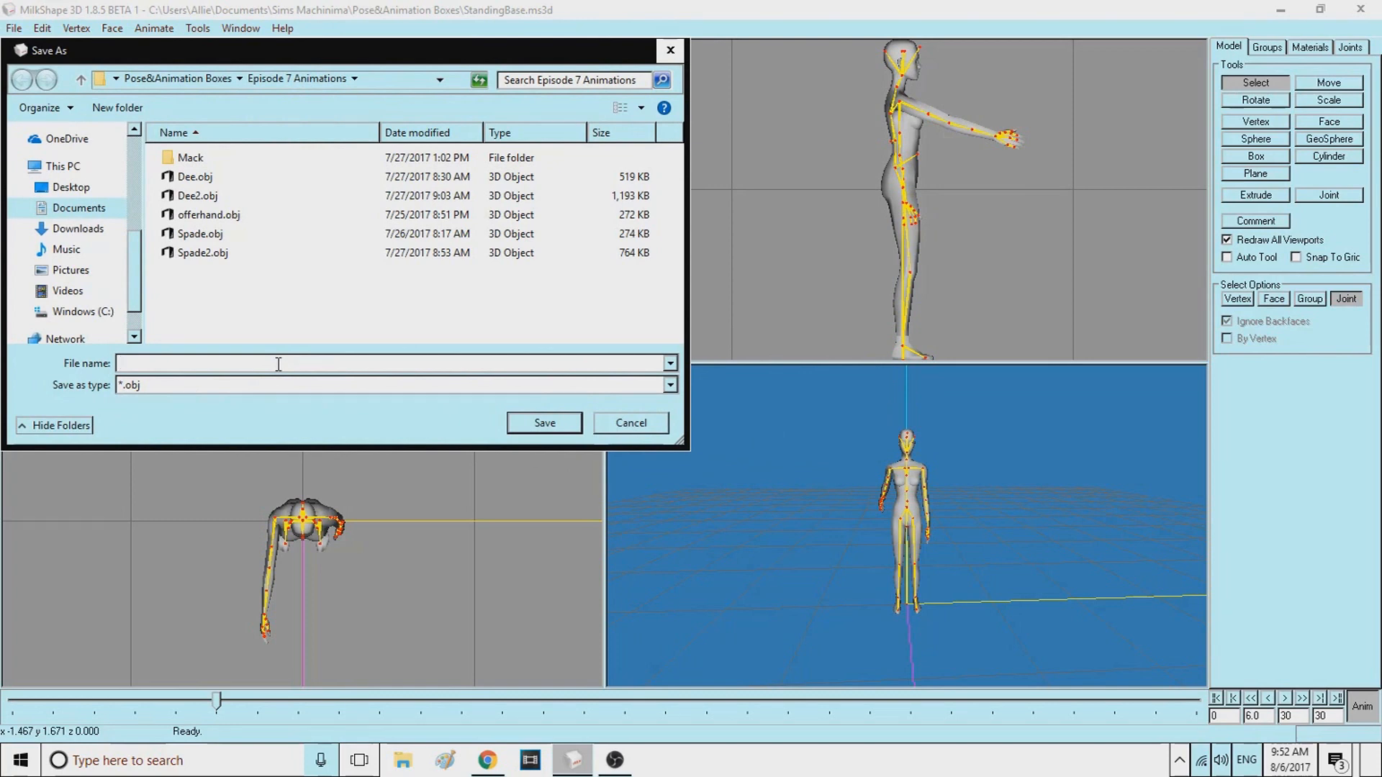
click(173, 77)
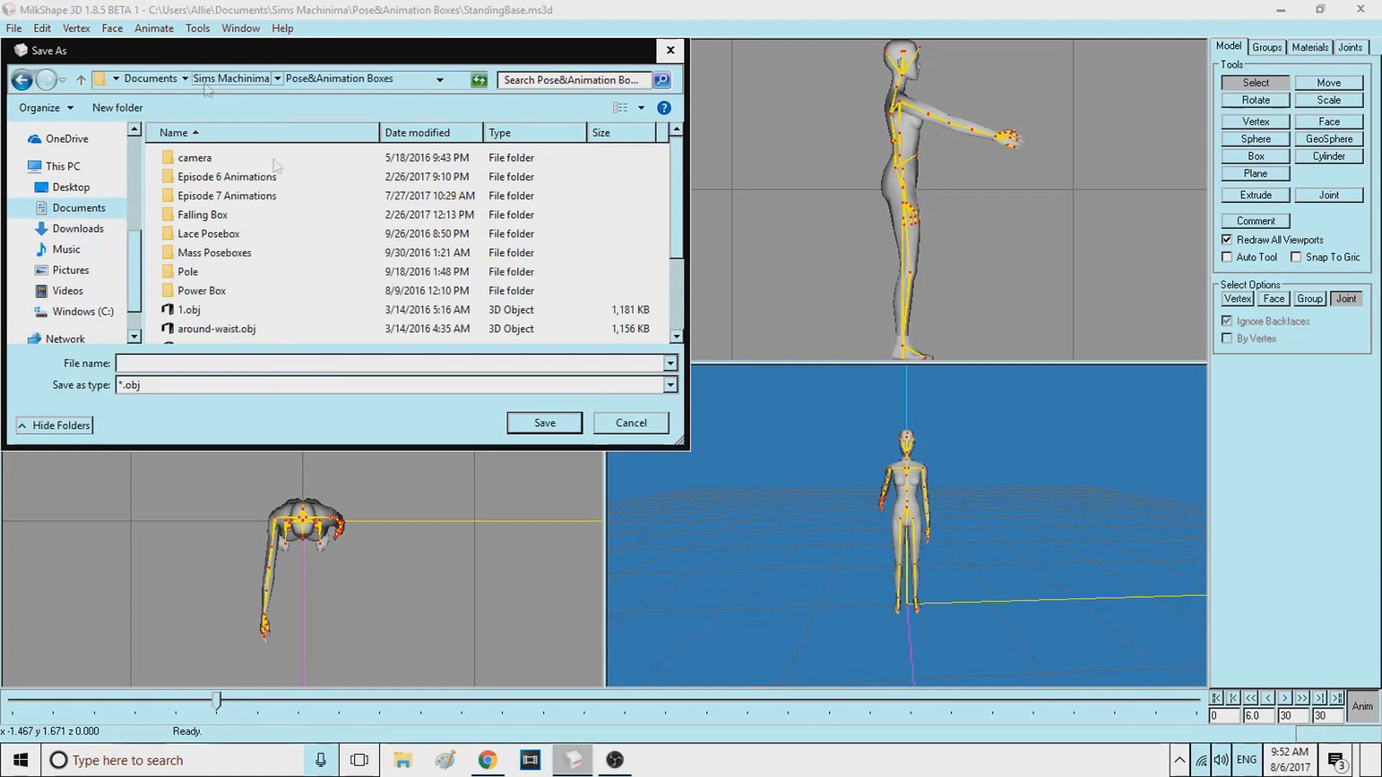
click(284, 365)
text(Arm)
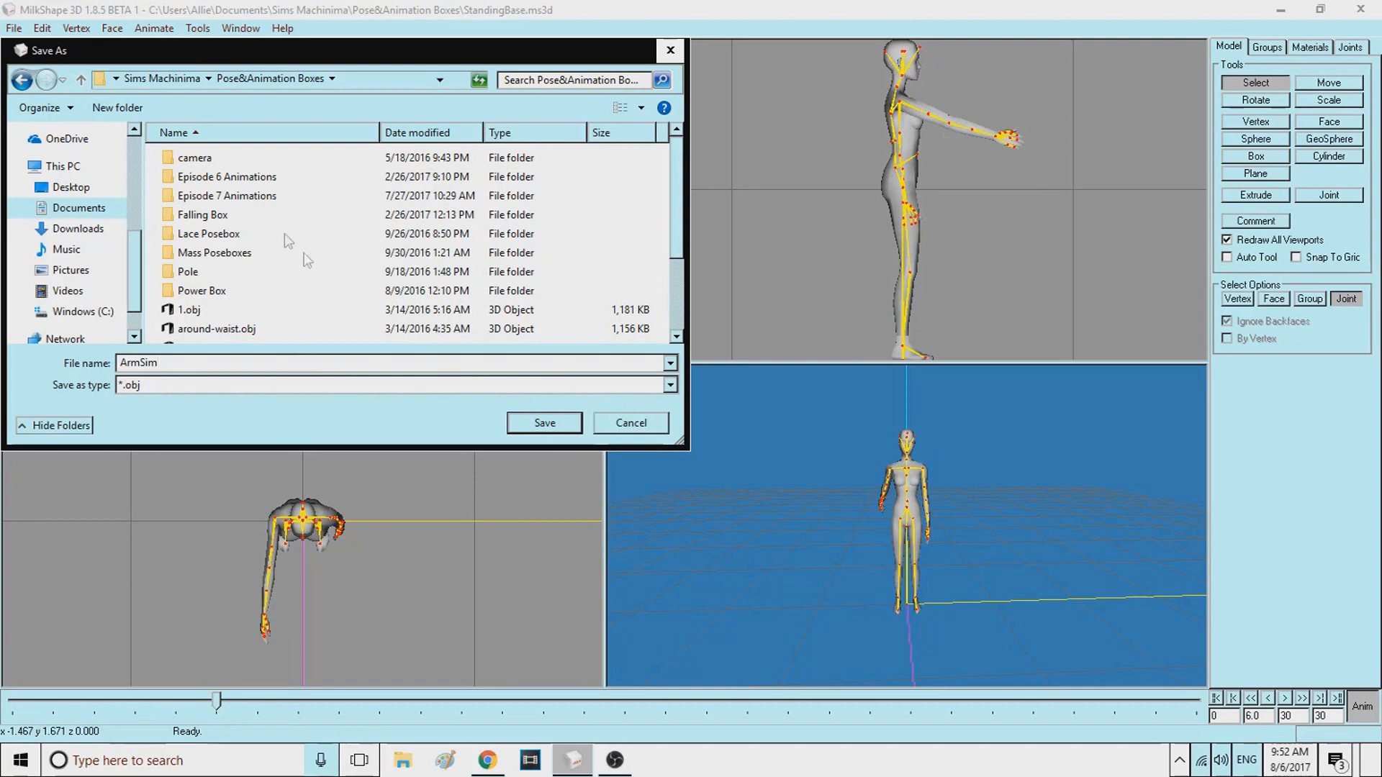
click(555, 425)
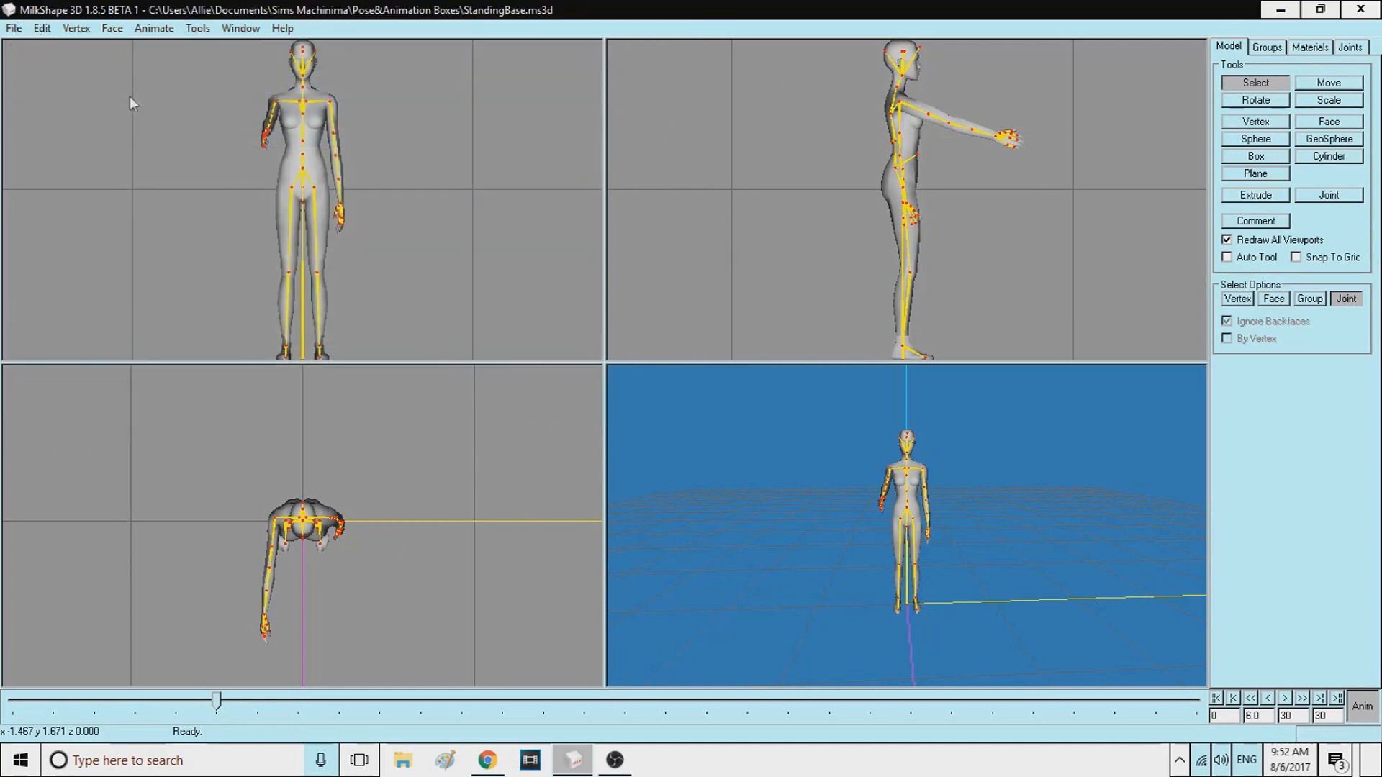
Reopen StandingBase.ms3d from the Pose&Animation Boxes folder and display its pose on frame 1
click(14, 28)
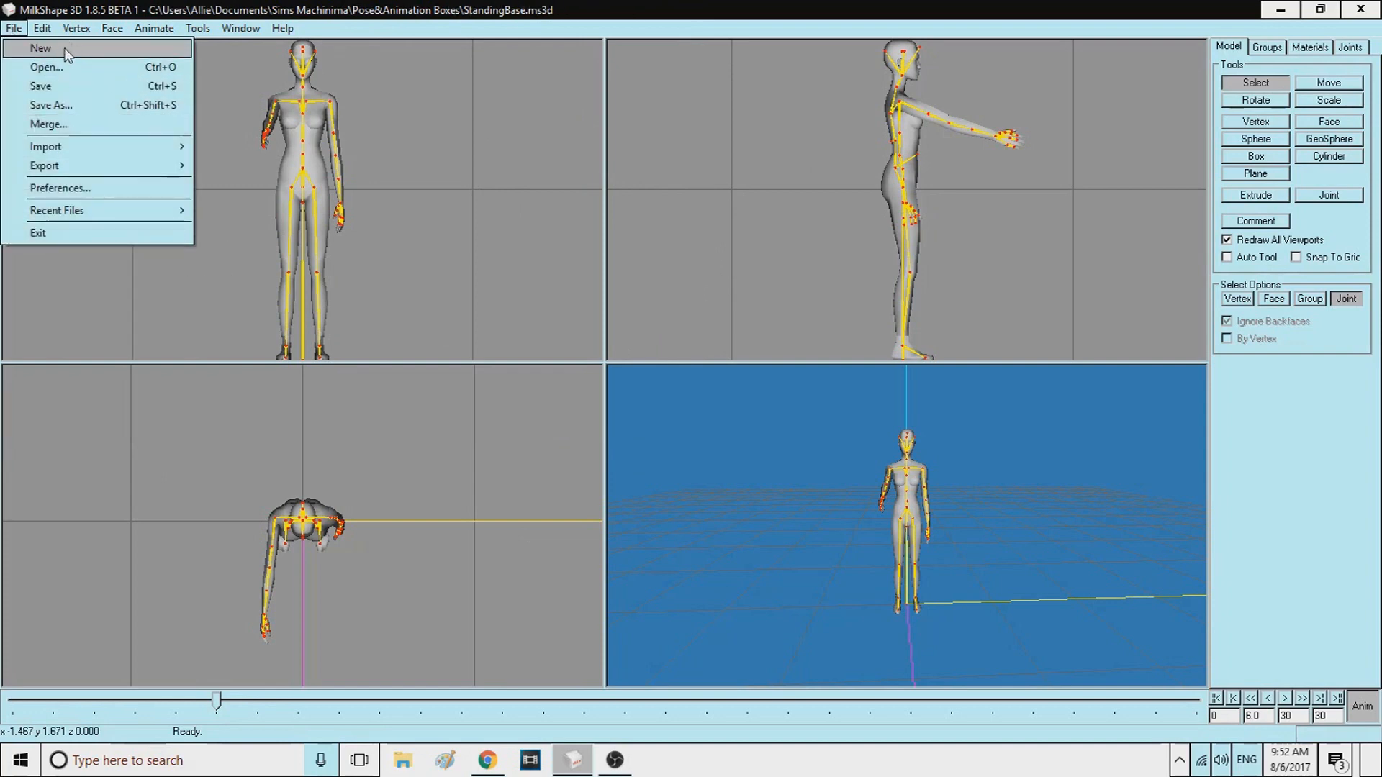
click(63, 69)
click(718, 445)
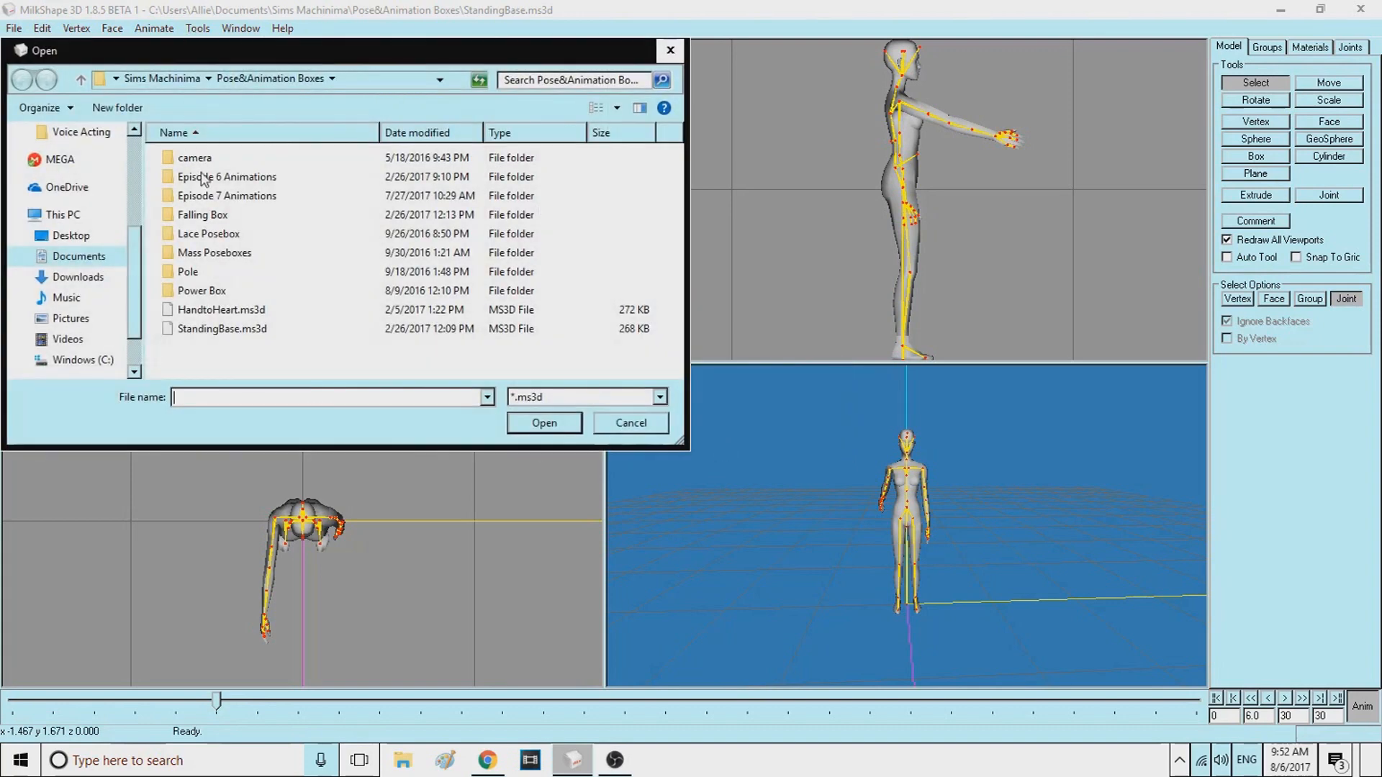
double_click(216, 328)
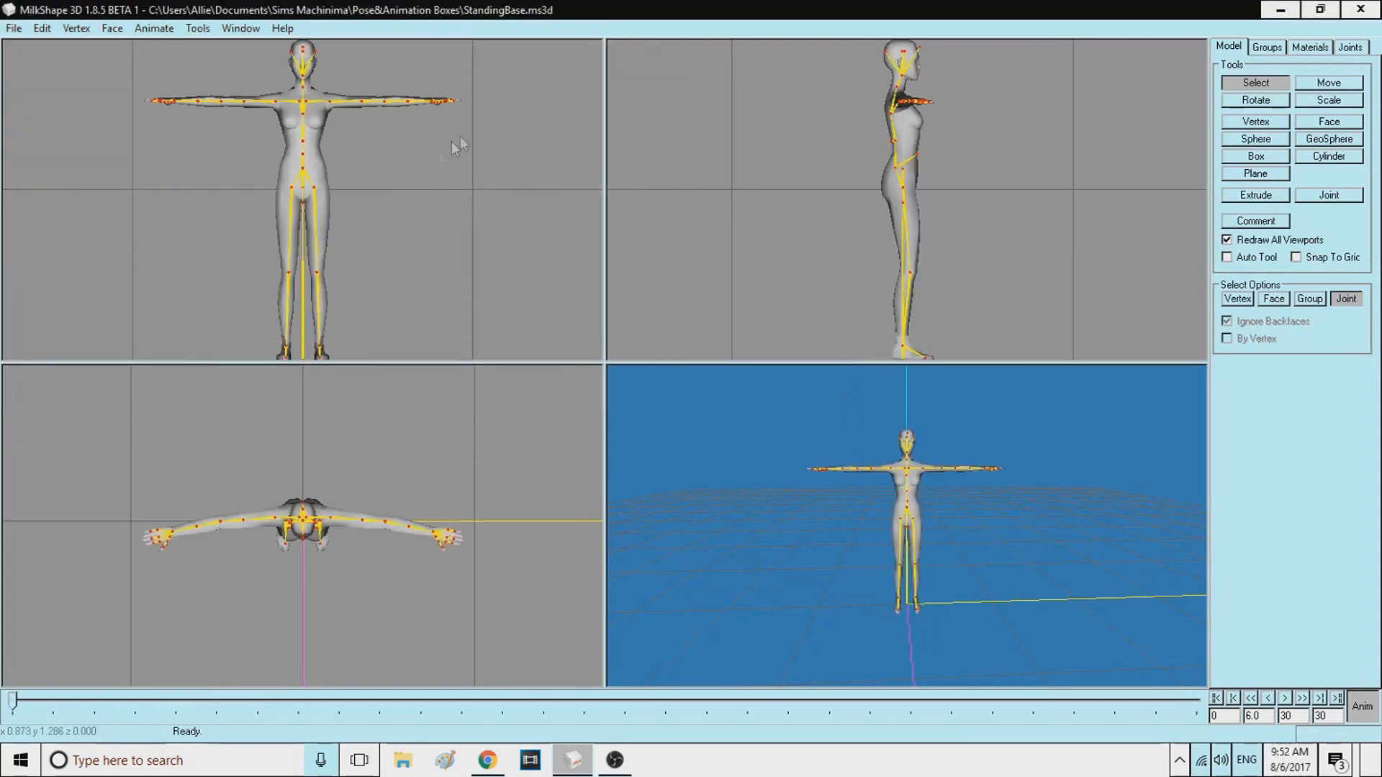
click(14, 702)
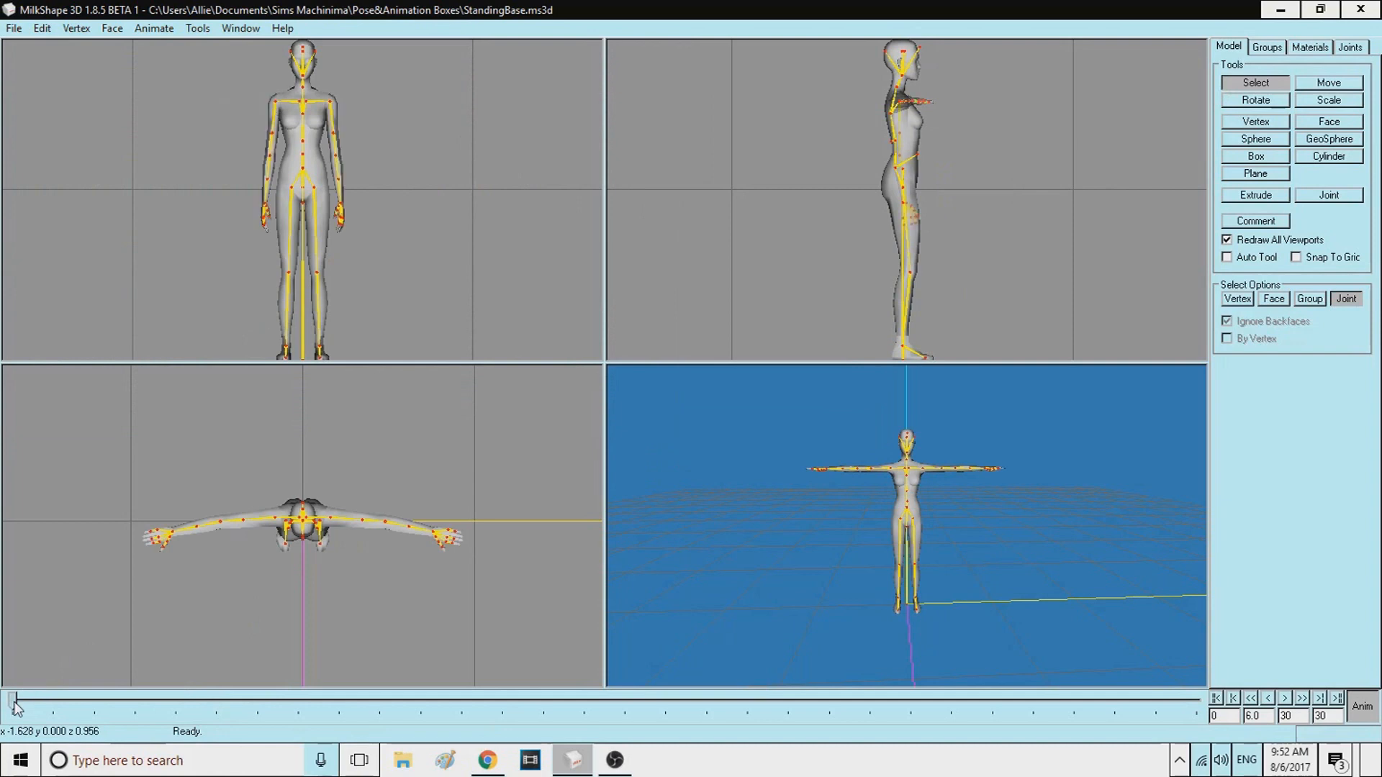
Import ArmSim.obj from the Pose&Animation Boxes folder as a Wavefront OBJ and redisplay the skeleton's animated pose
click(7, 27)
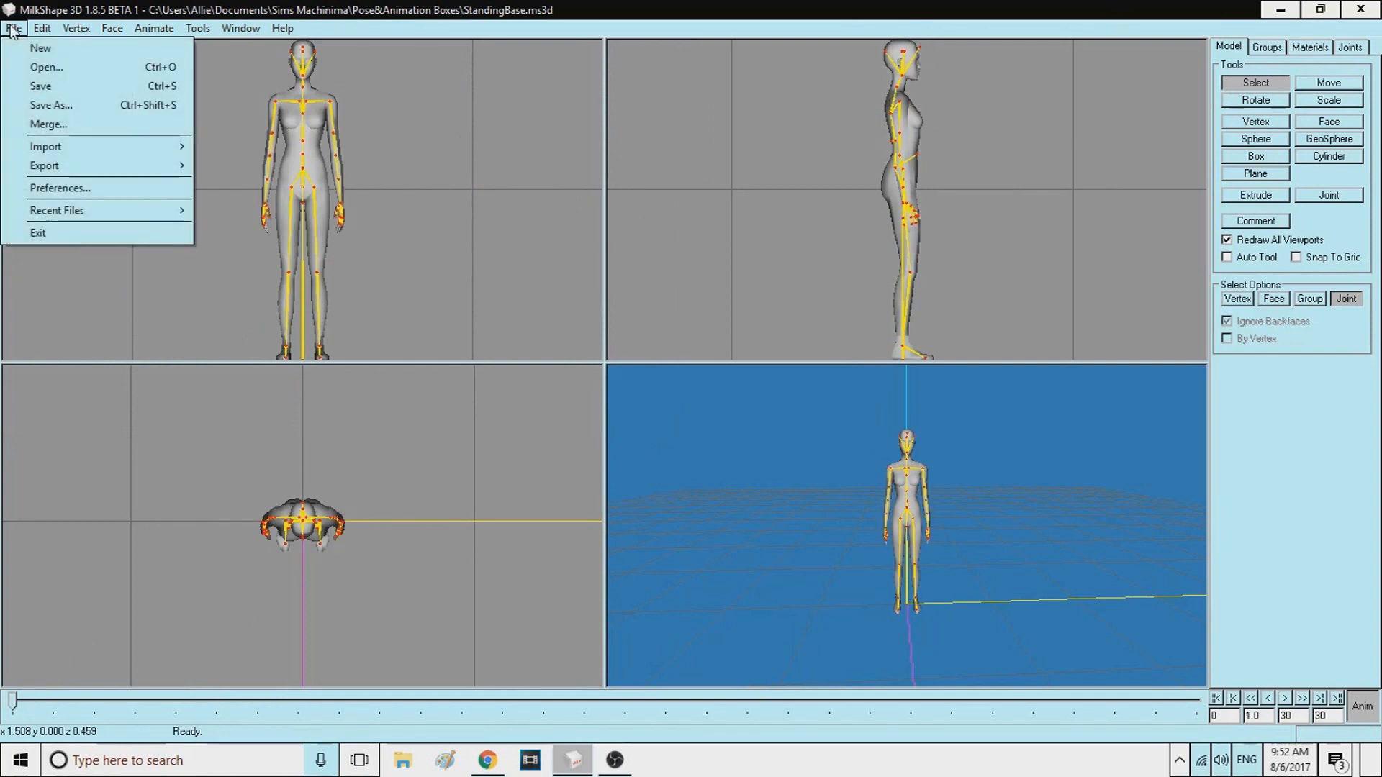
mouse_move(92, 147)
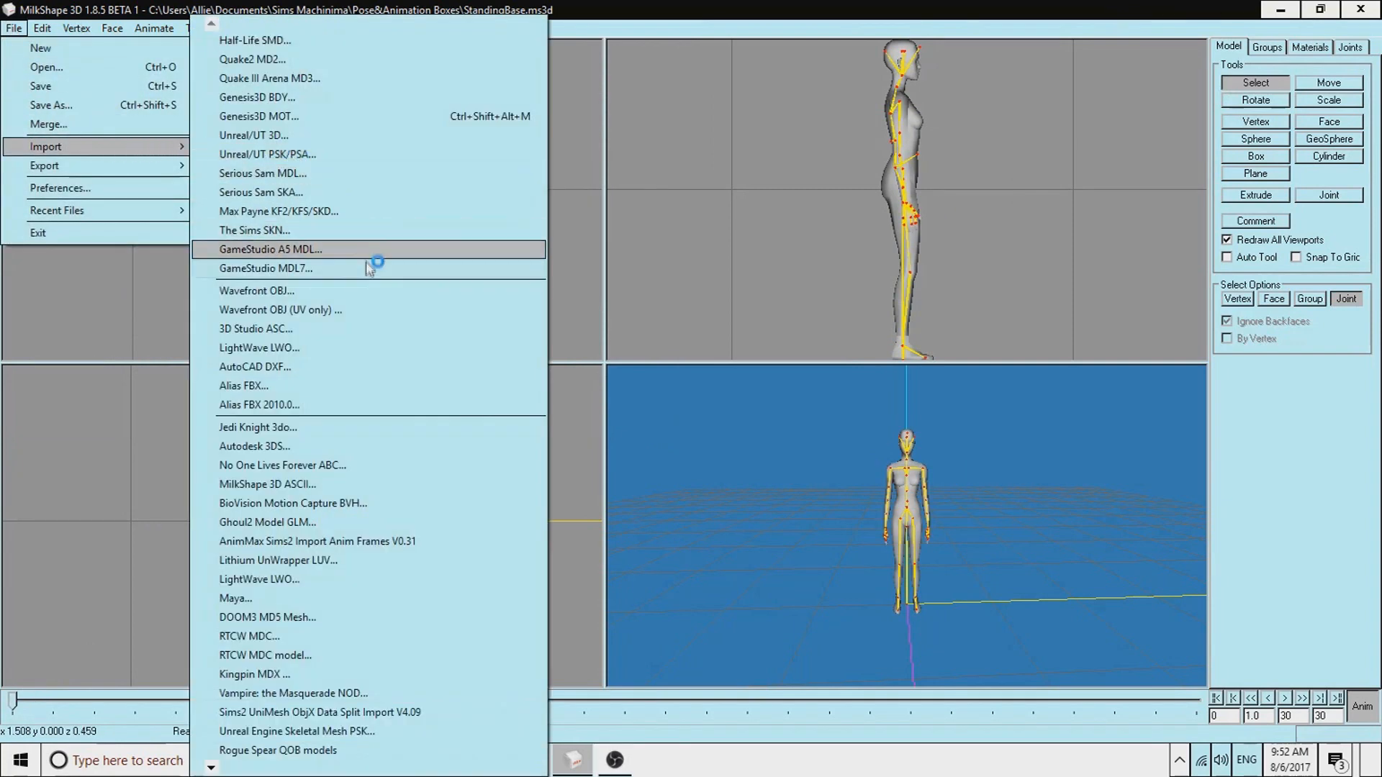
click(368, 290)
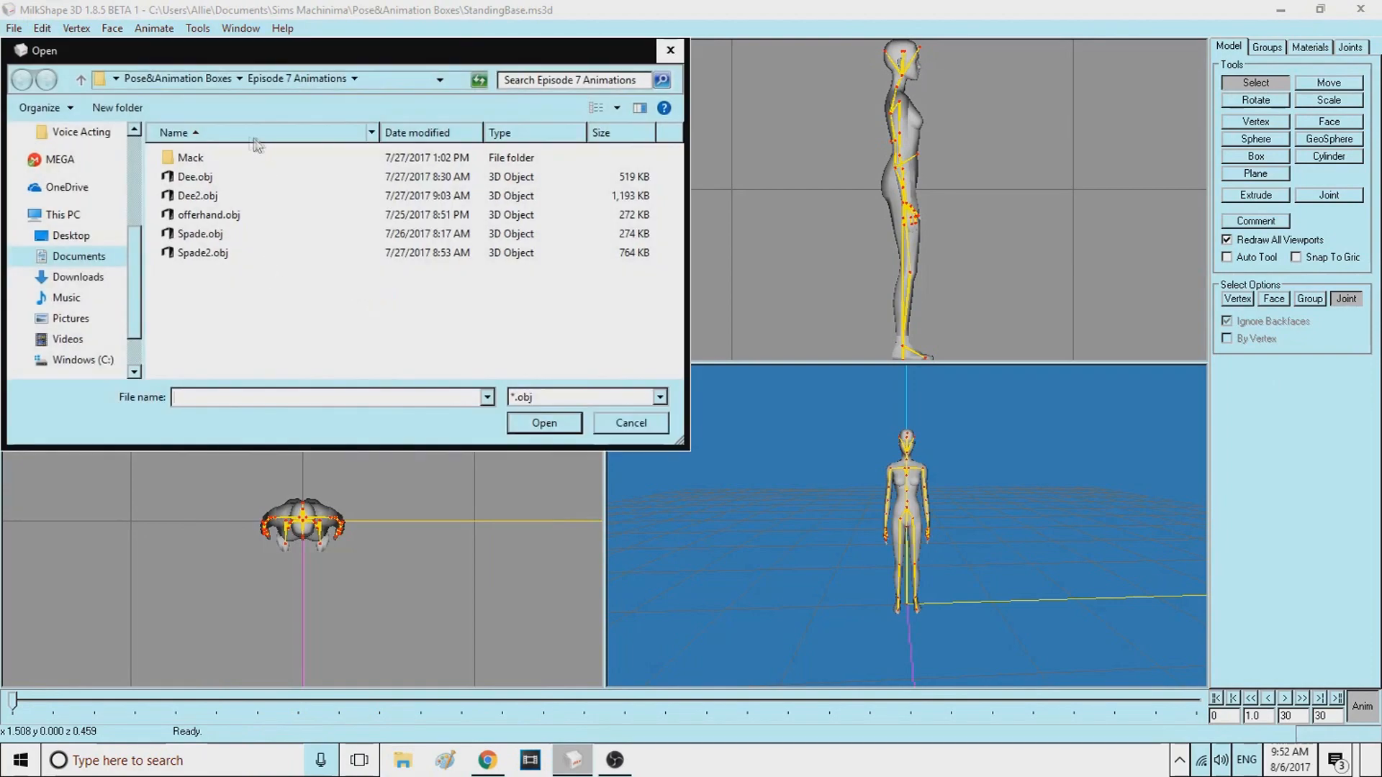
click(177, 80)
scroll(278, 269, down, 1)
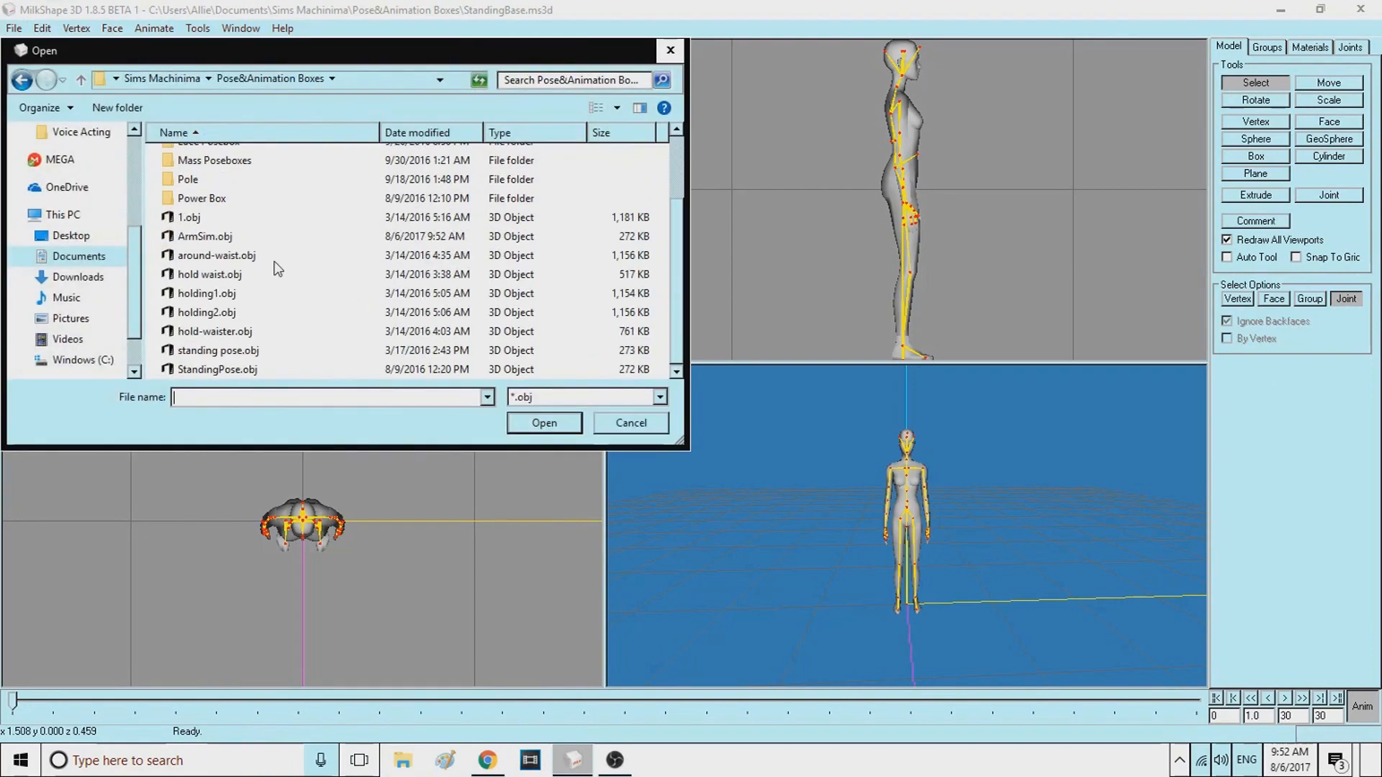
double_click(220, 239)
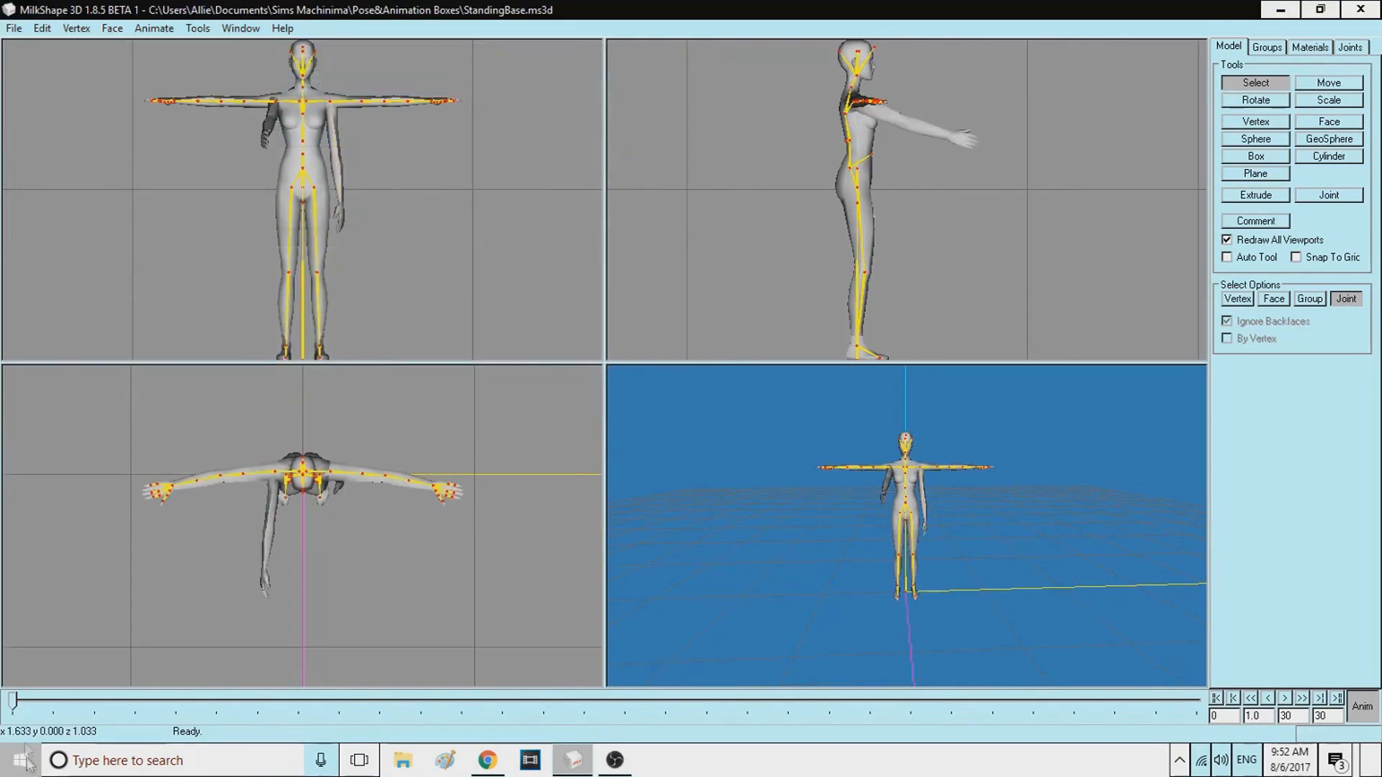
click(13, 705)
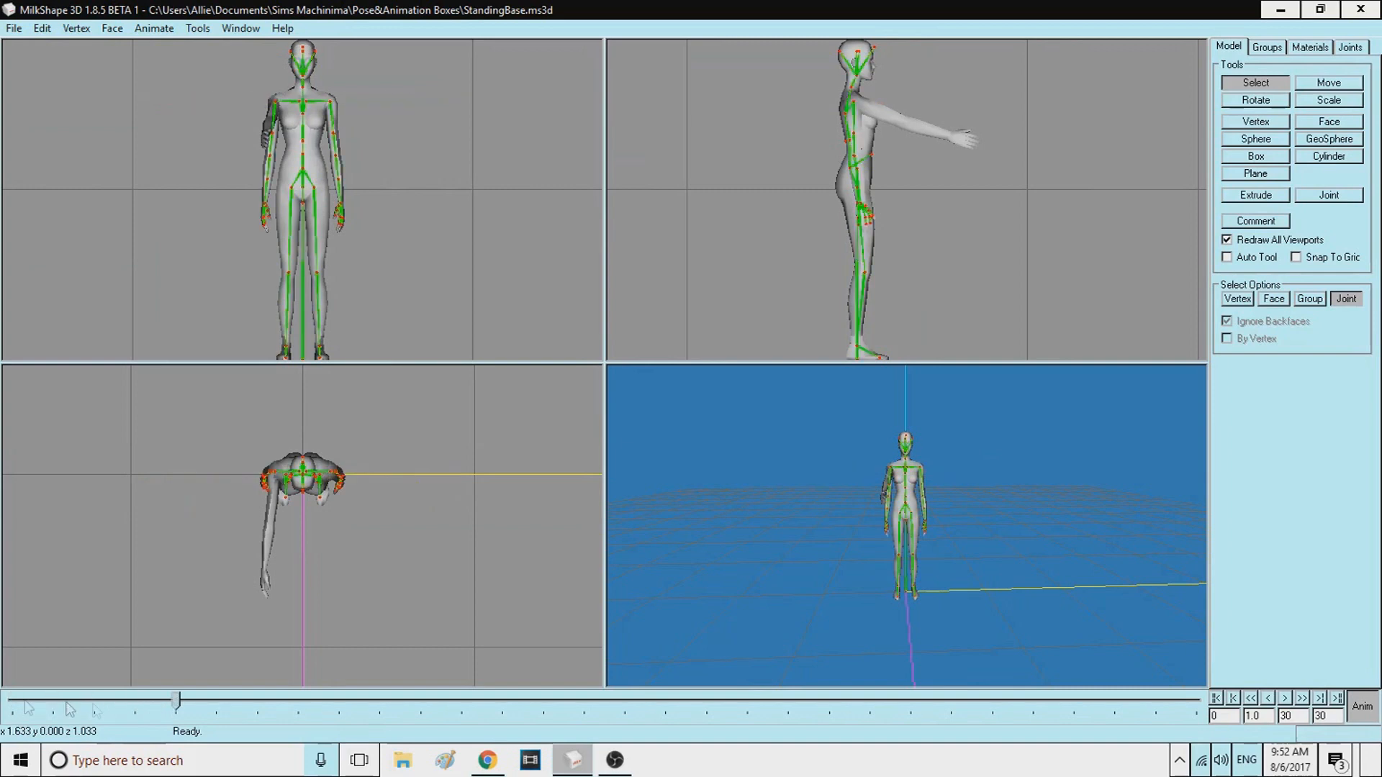
Move the skinned StandingBase figure backwards, clear of the imported raised-arm figure, using the root_trans joint
click(1357, 49)
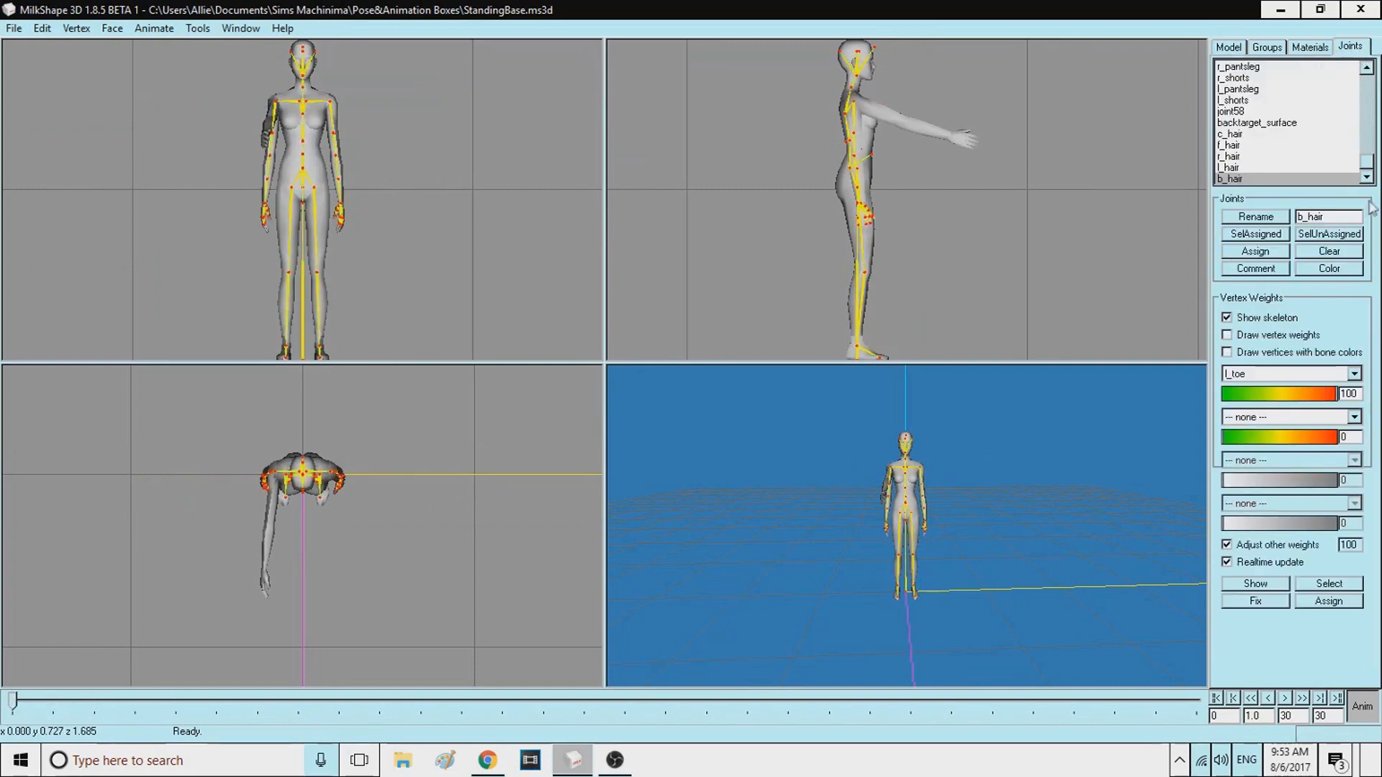
drag(1367, 164, 1366, 83)
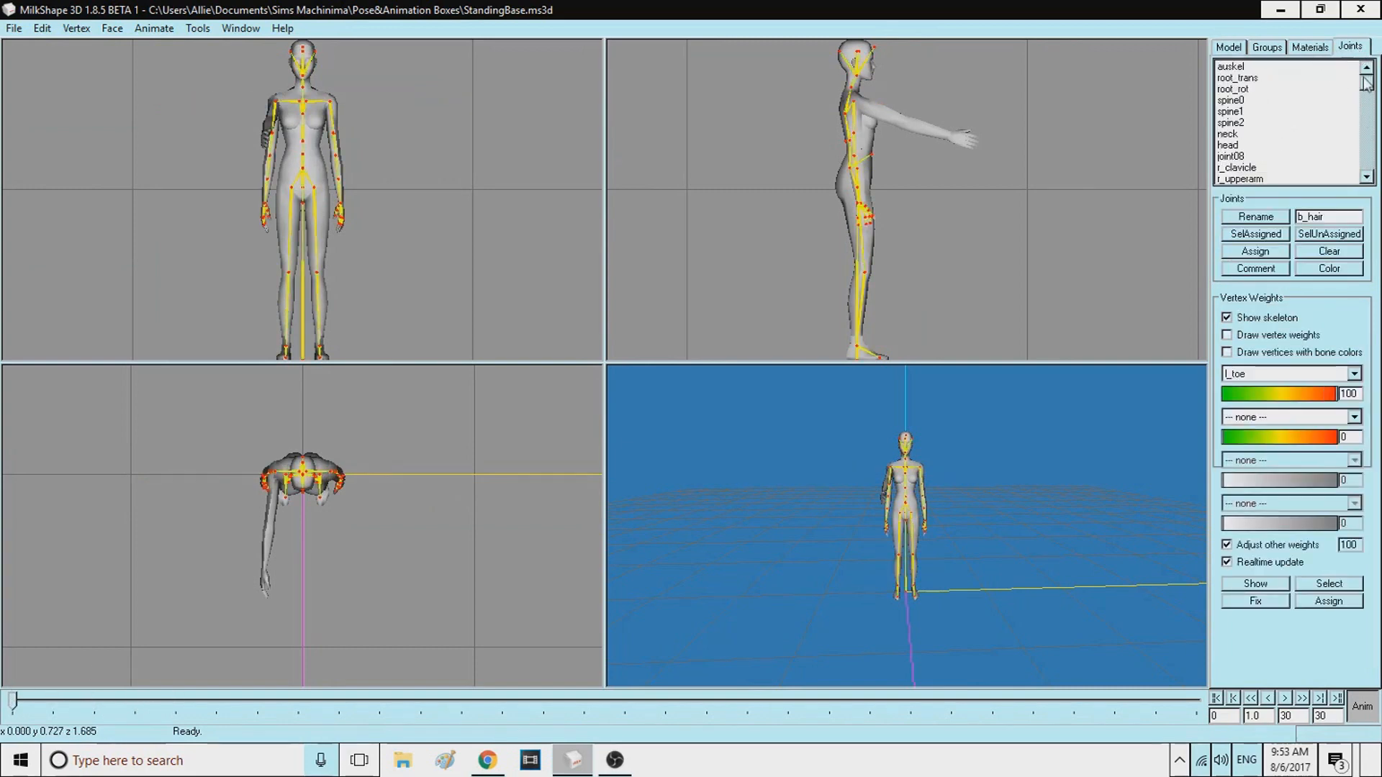
click(1229, 47)
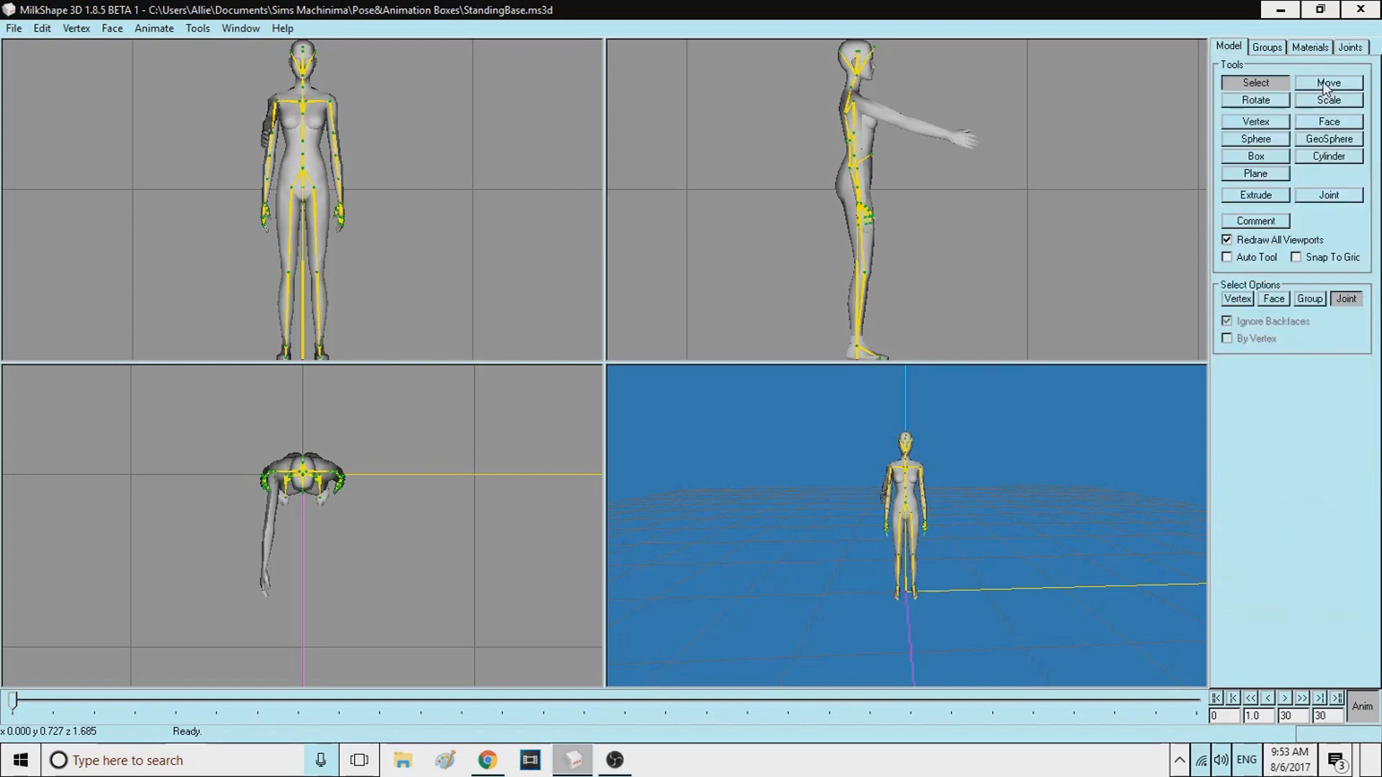
click(1326, 85)
drag(871, 201, 802, 205)
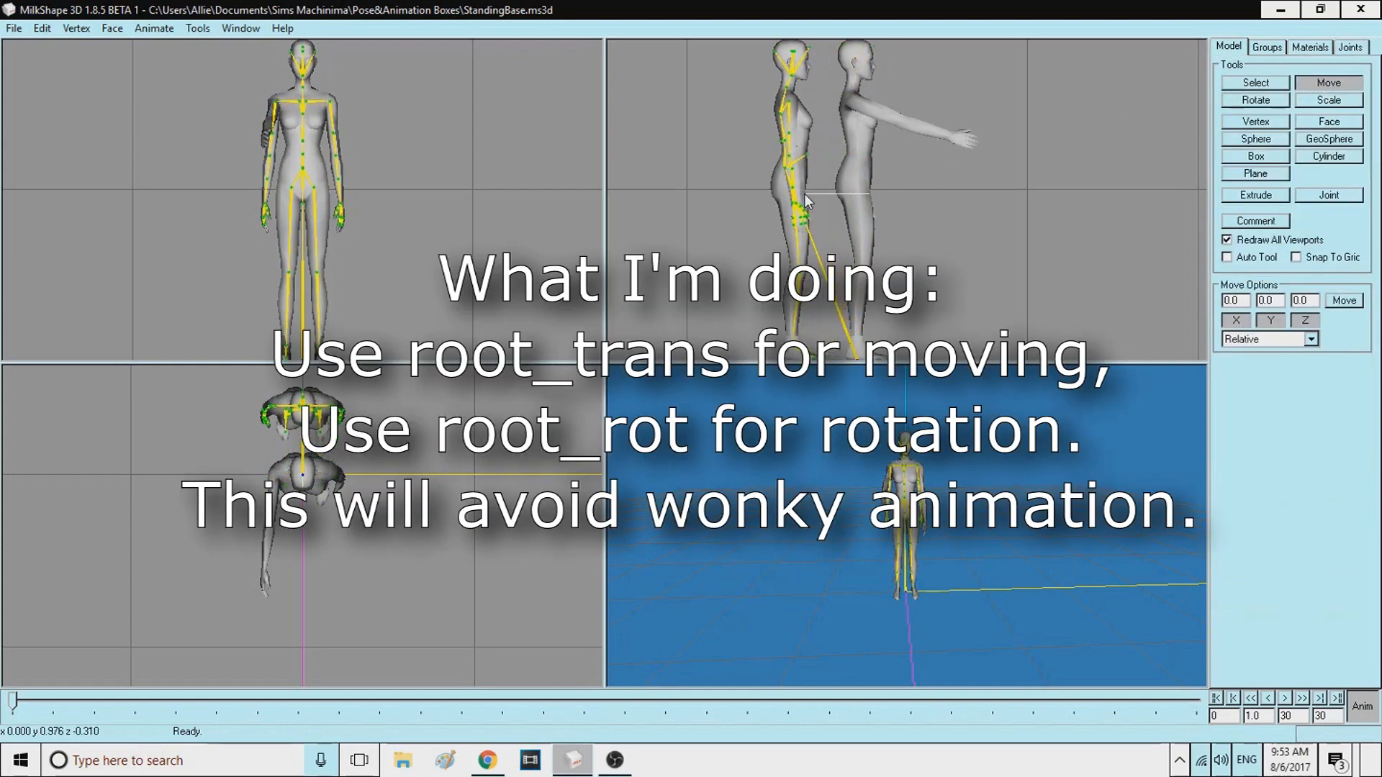
Rotate the skinned figure half a turn with the root_rot joint so it faces away from the raised-arm figure
click(1350, 47)
click(1234, 89)
click(1228, 46)
click(1256, 100)
drag(768, 203, 733, 239)
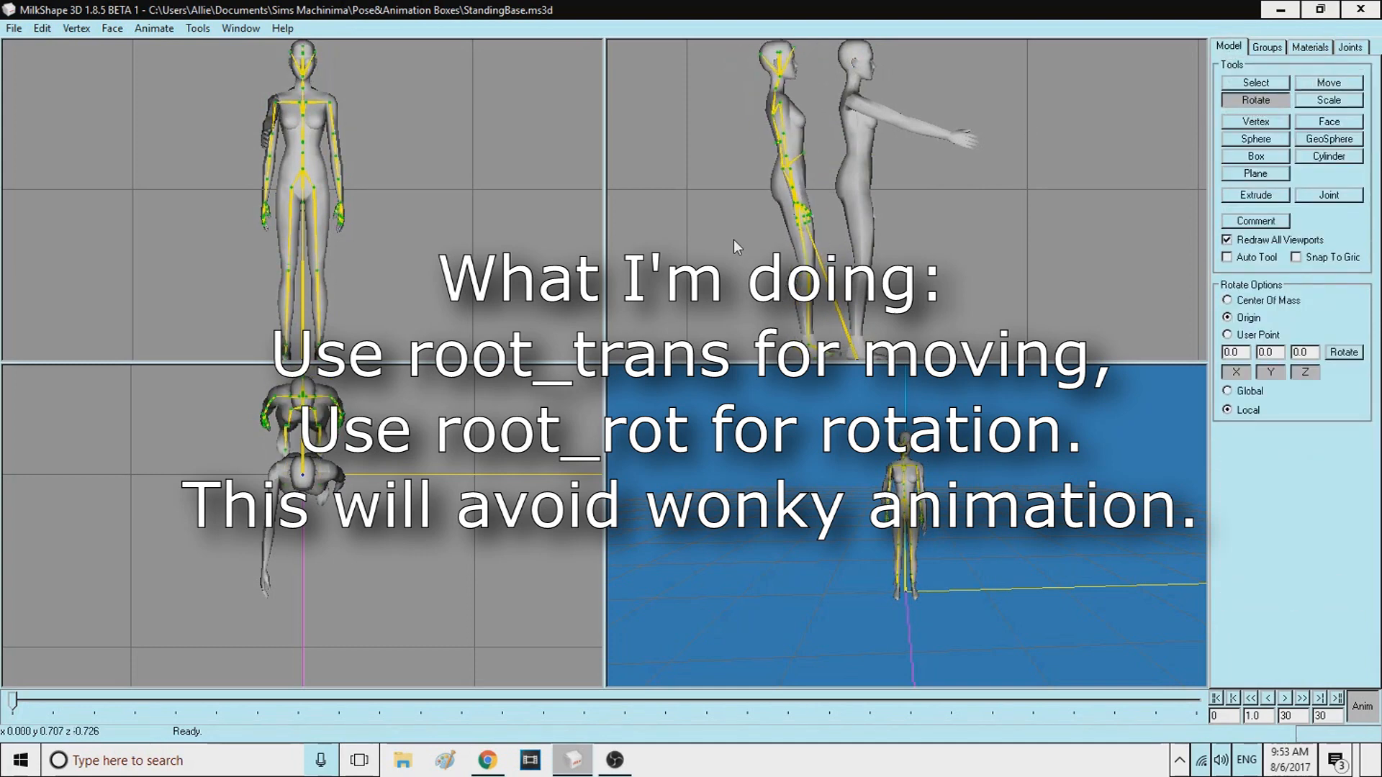
click(42, 29)
click(76, 47)
click(42, 29)
click(75, 47)
drag(404, 452, 267, 502)
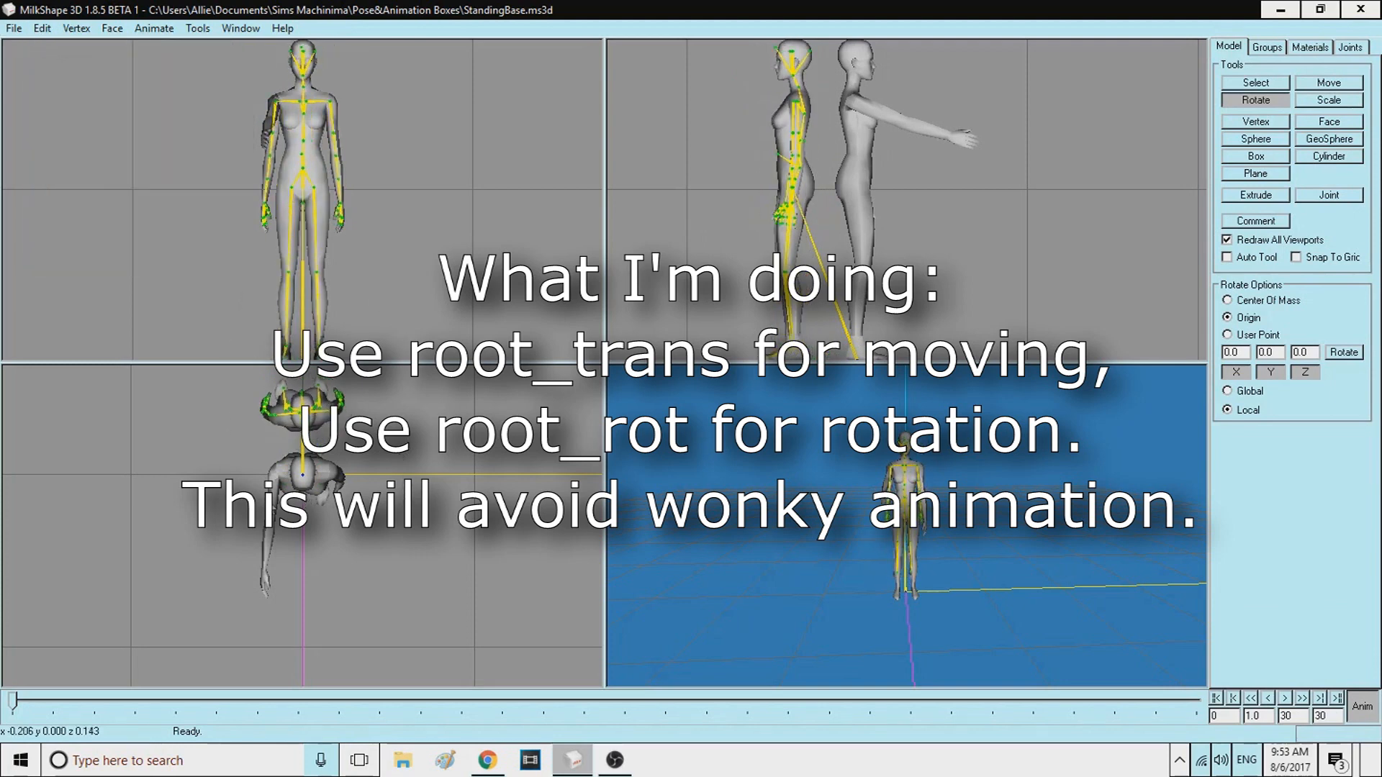
Move the turned figure with root_trans to stand face to face with the raised-arm figure, at its outstretched hand
click(1351, 47)
click(1246, 78)
click(1229, 47)
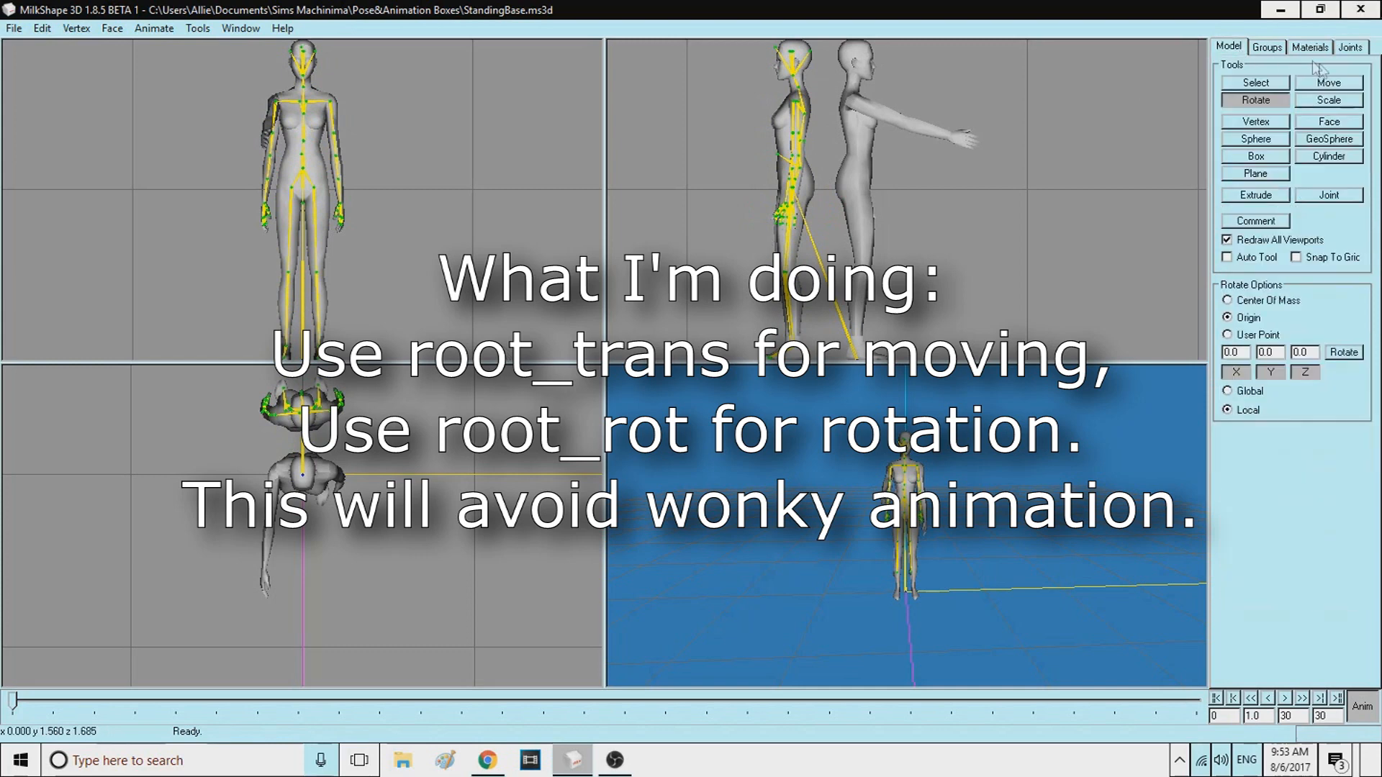
click(1329, 83)
drag(933, 209, 1111, 209)
drag(1059, 512, 864, 525)
click(1257, 82)
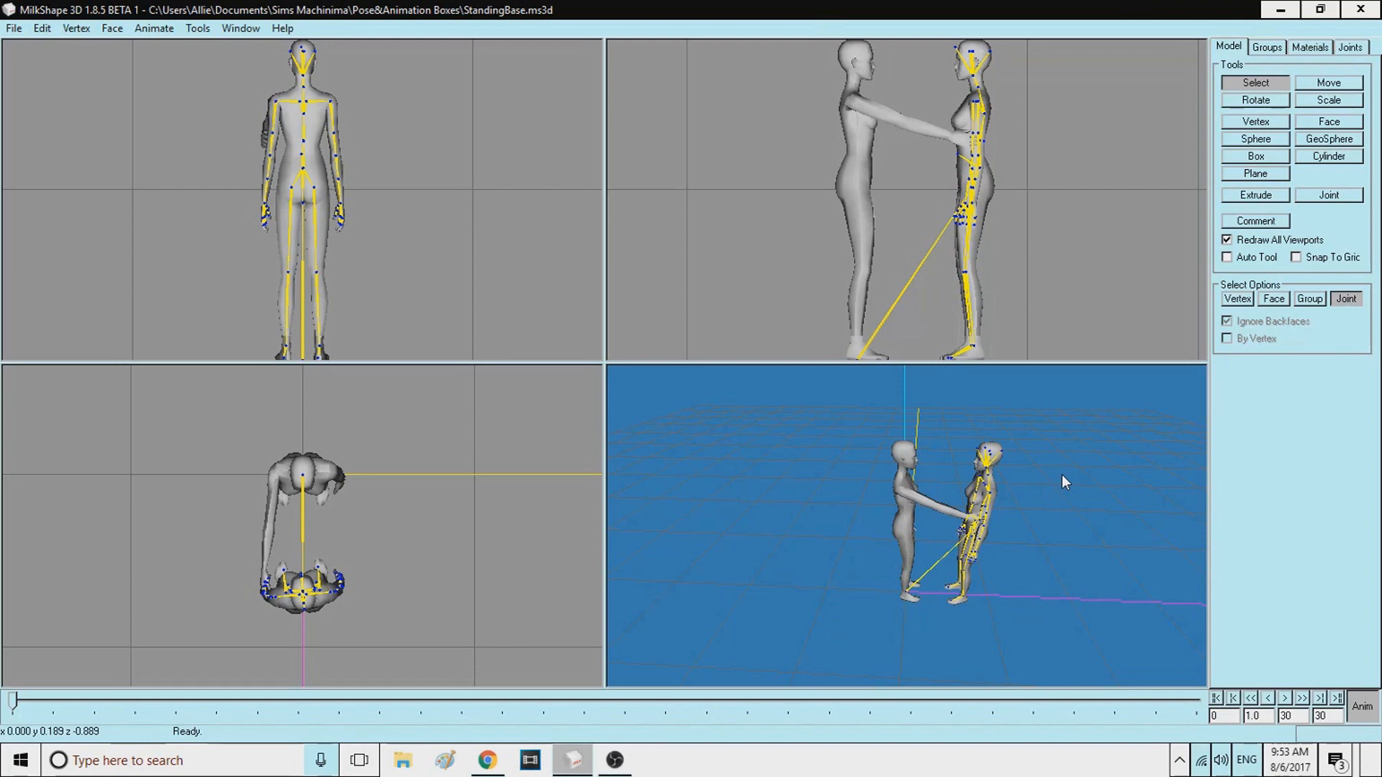
drag(1063, 476, 781, 485)
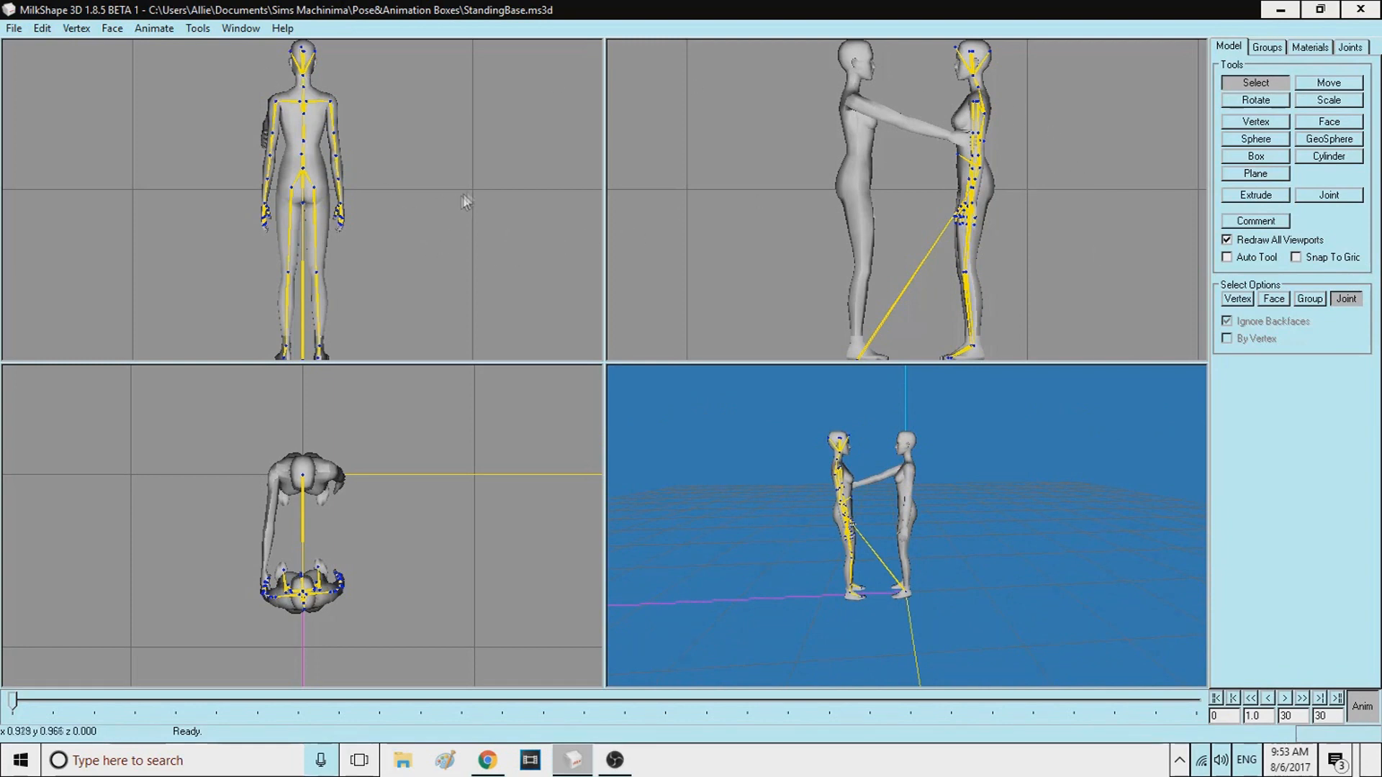
drag(823, 496, 352, 577)
drag(816, 584, 867, 576)
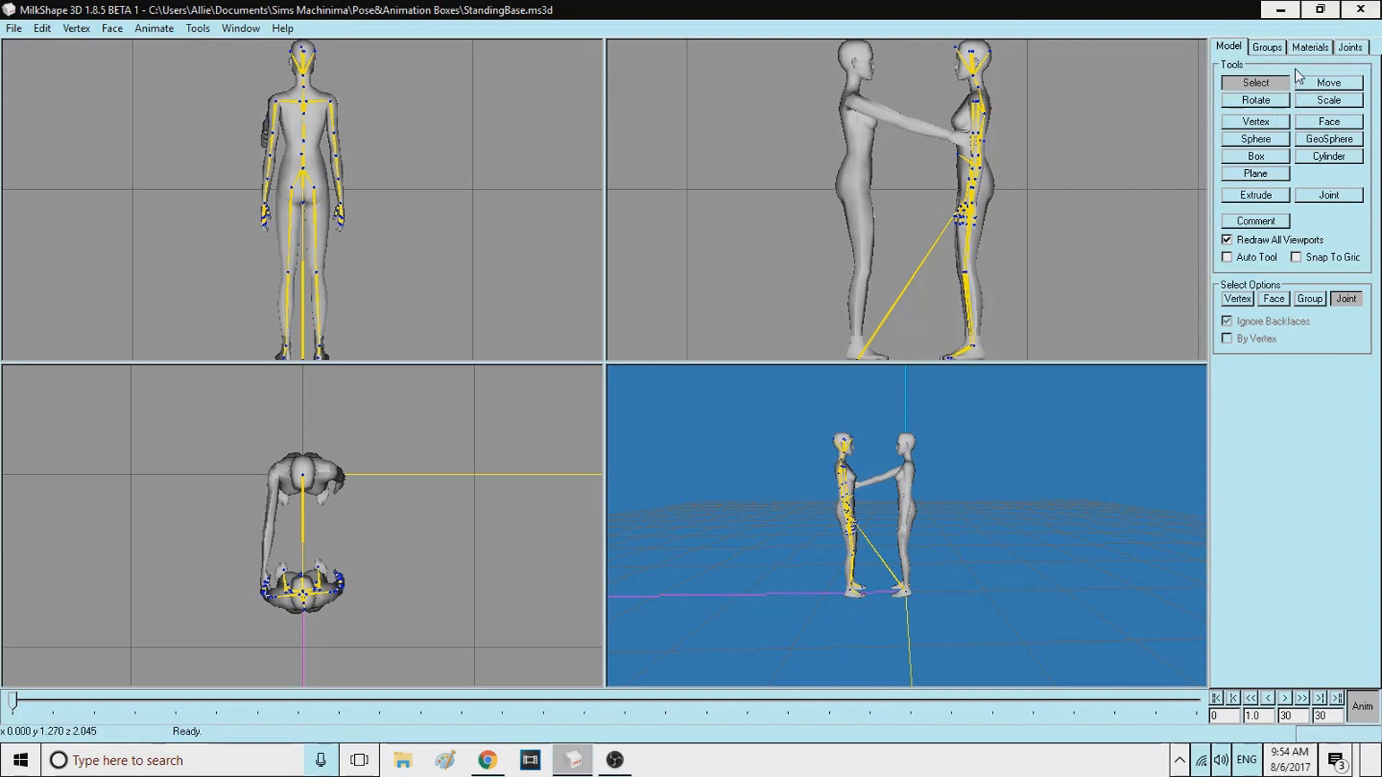
Move the skinned figure with root_trans far away from the raised-arm figure, keeping it in front
click(1345, 58)
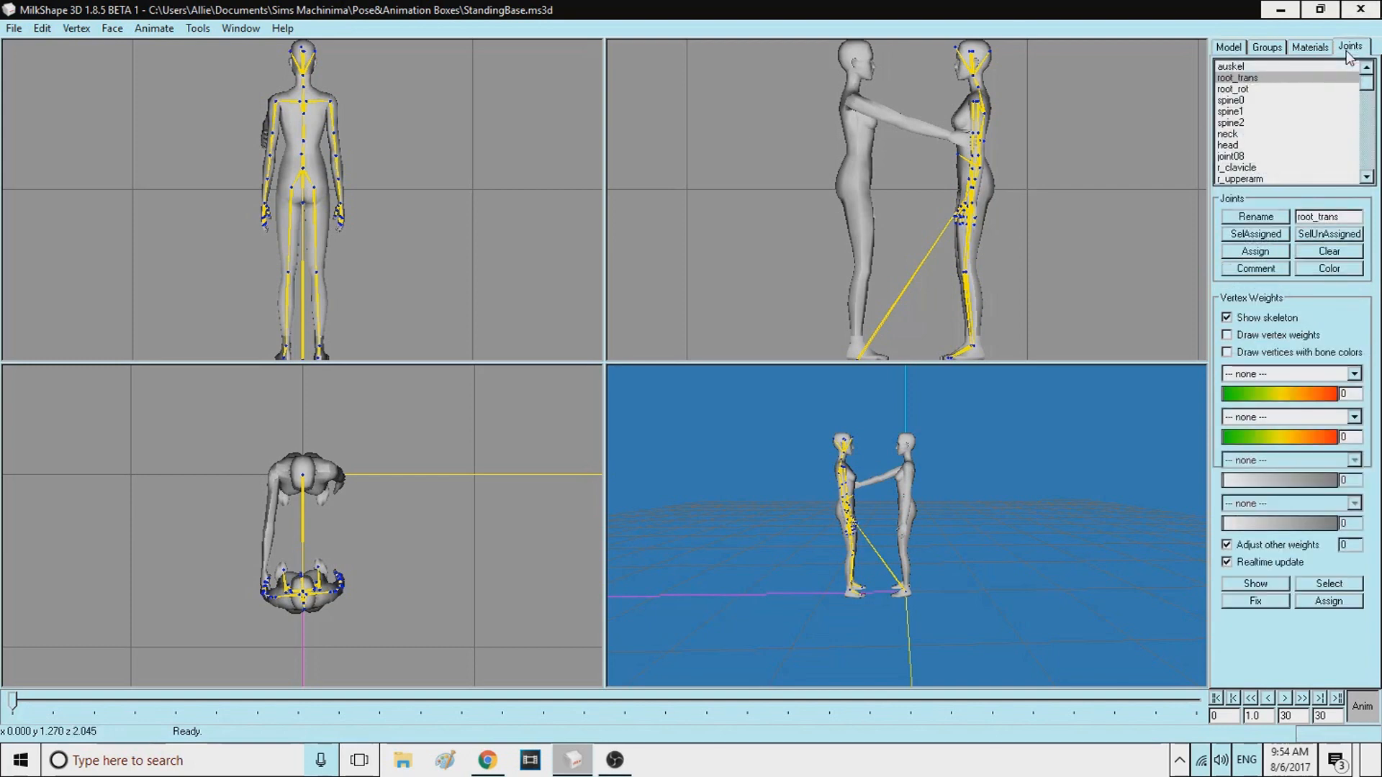
click(1238, 46)
click(1329, 82)
drag(796, 197, 955, 201)
ctrl+drag(1068, 203, 520, 180)
drag(855, 153, 989, 154)
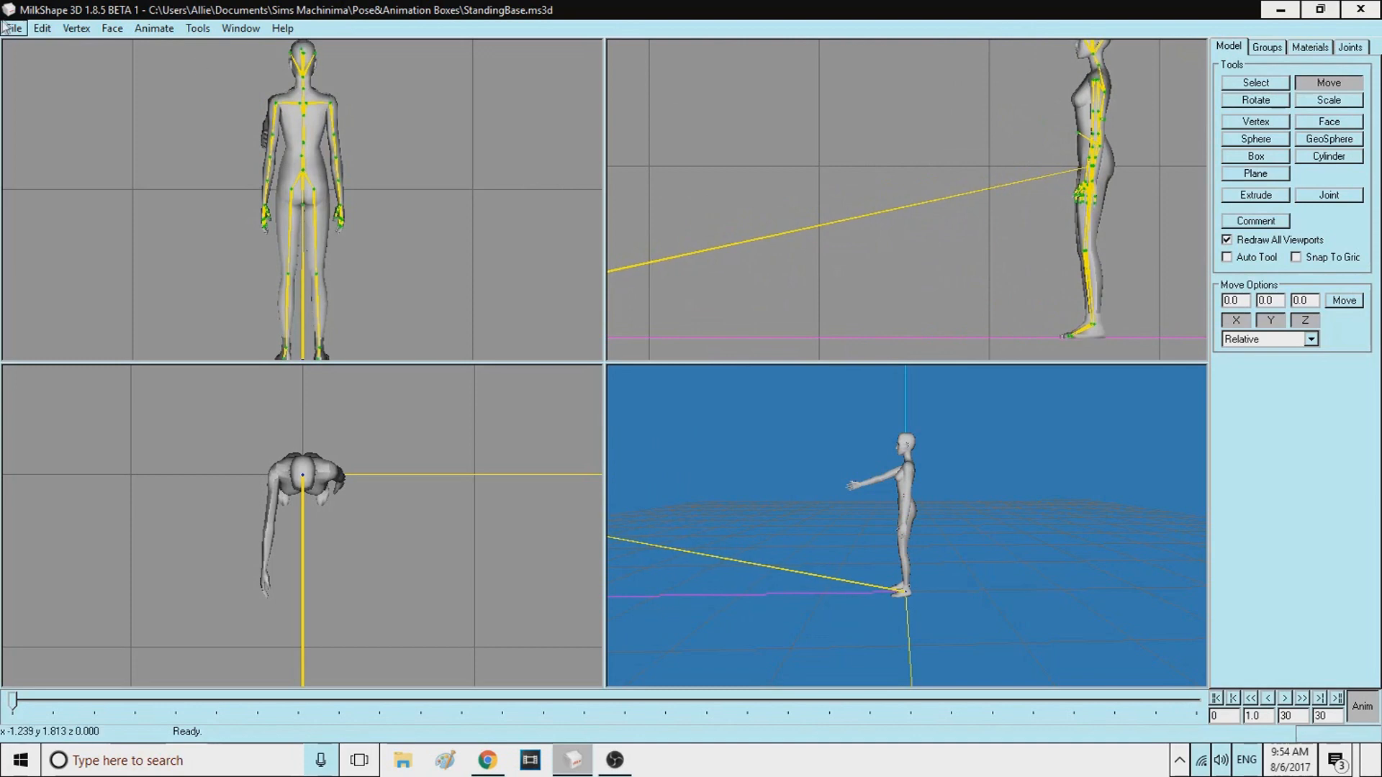
Select everything and export it as a Wavefront OBJ named sim in the Pose&Animation Boxes folder
click(47, 31)
click(103, 149)
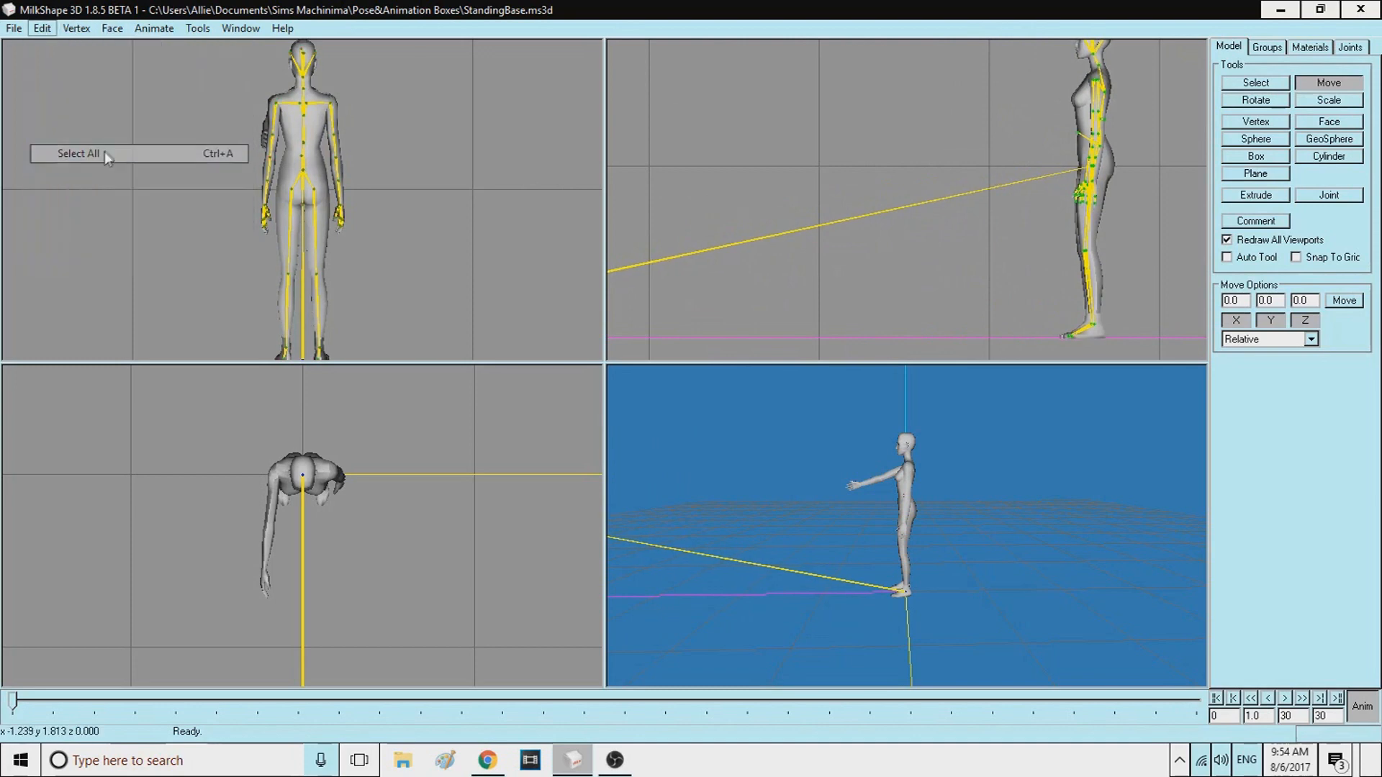
click(14, 28)
mouse_move(101, 166)
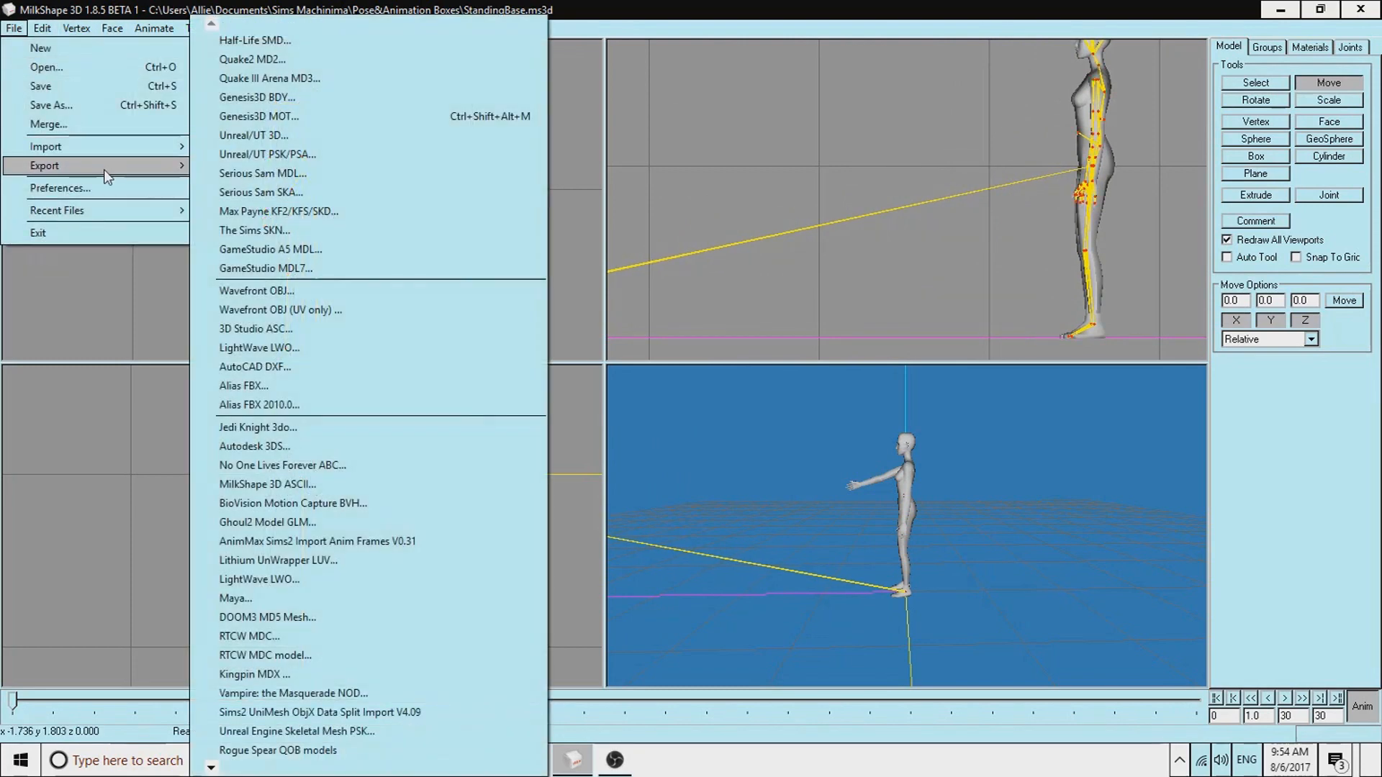
click(256, 291)
click(750, 440)
text(sim)
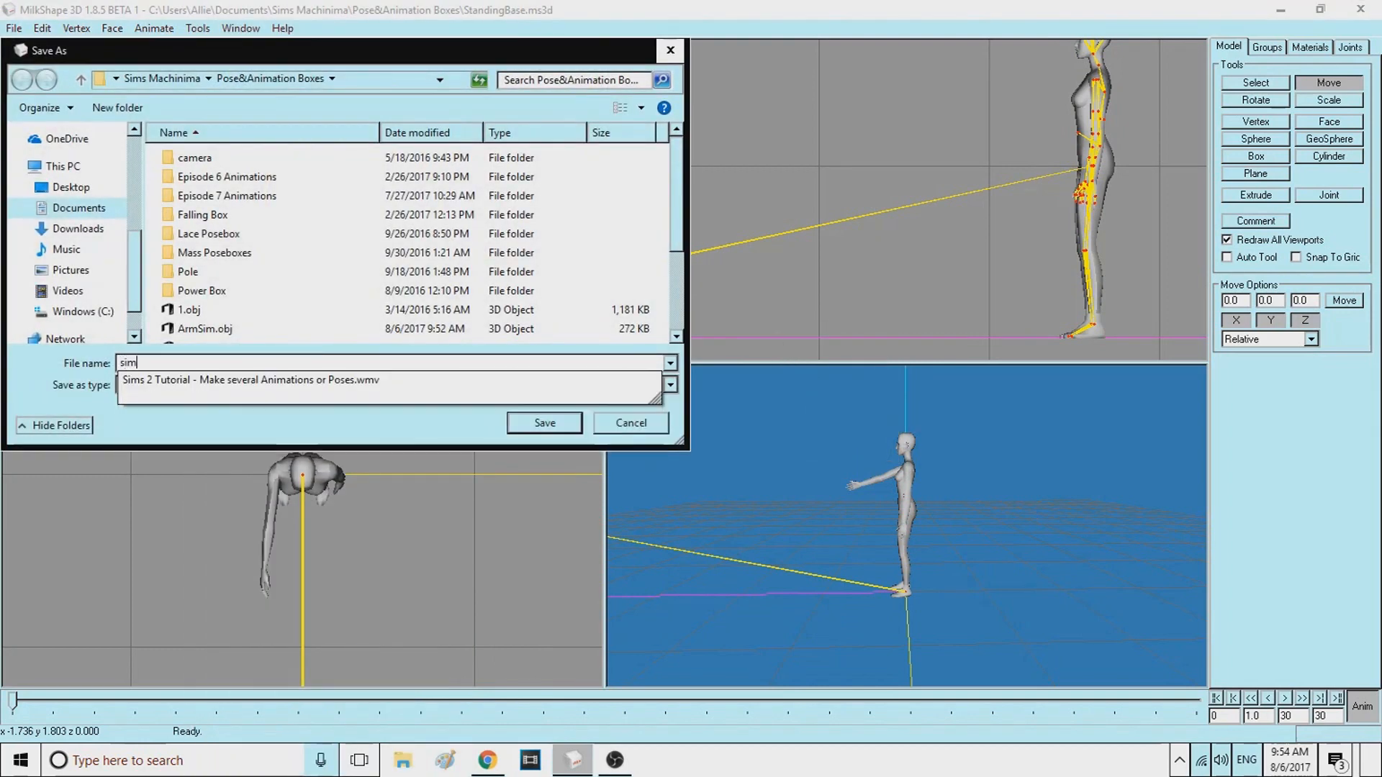
key(Return)
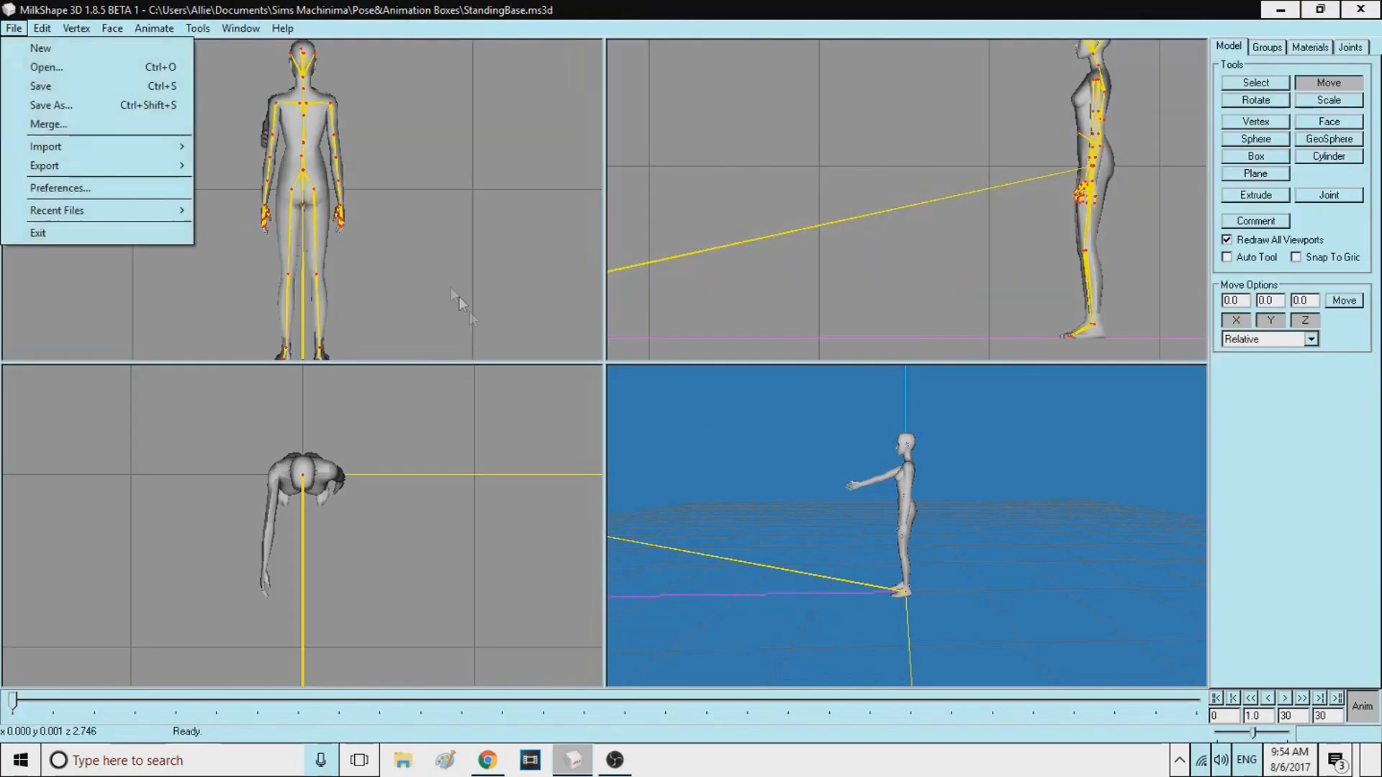
click(613, 13)
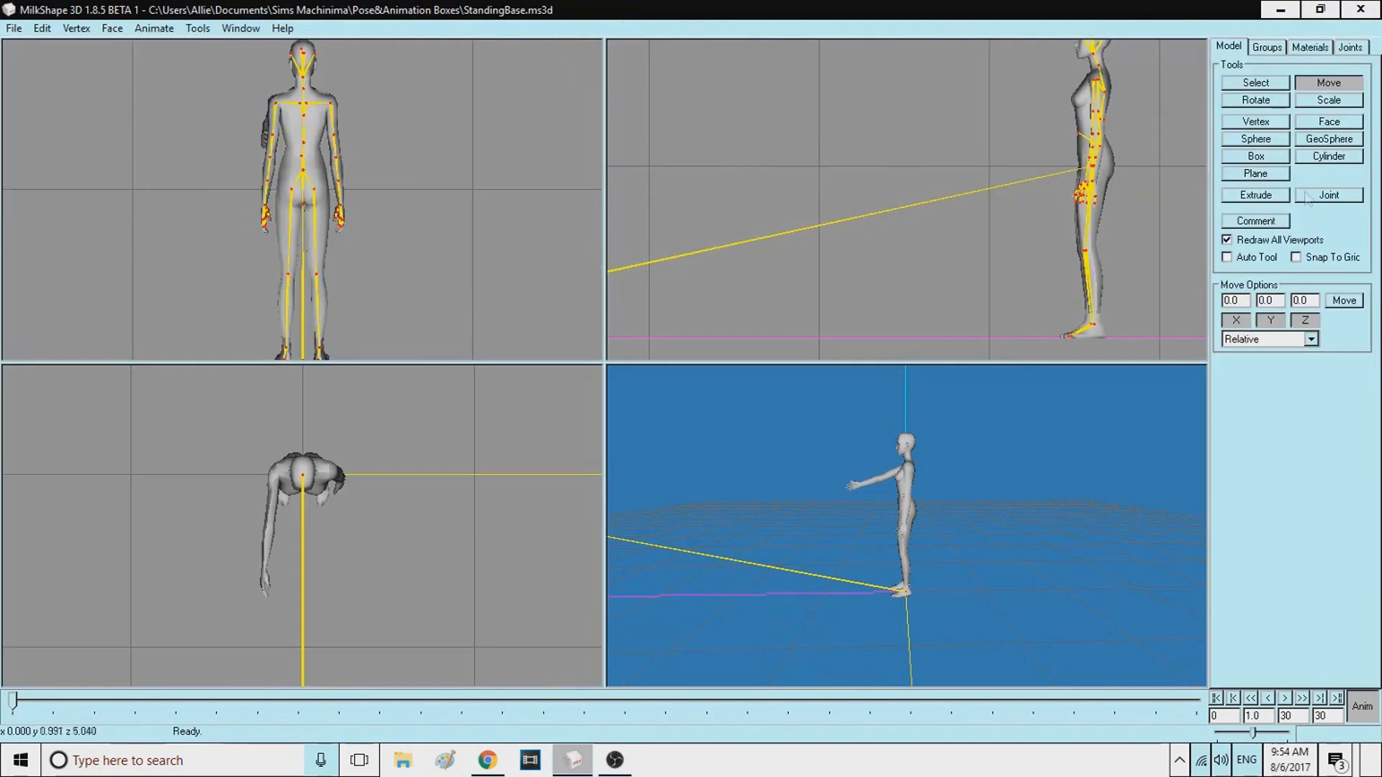
Import sim.obj from the Pose&Animation Boxes folder as a Wavefront OBJ and redisplay the skeleton's animated pose
click(14, 28)
mouse_move(157, 153)
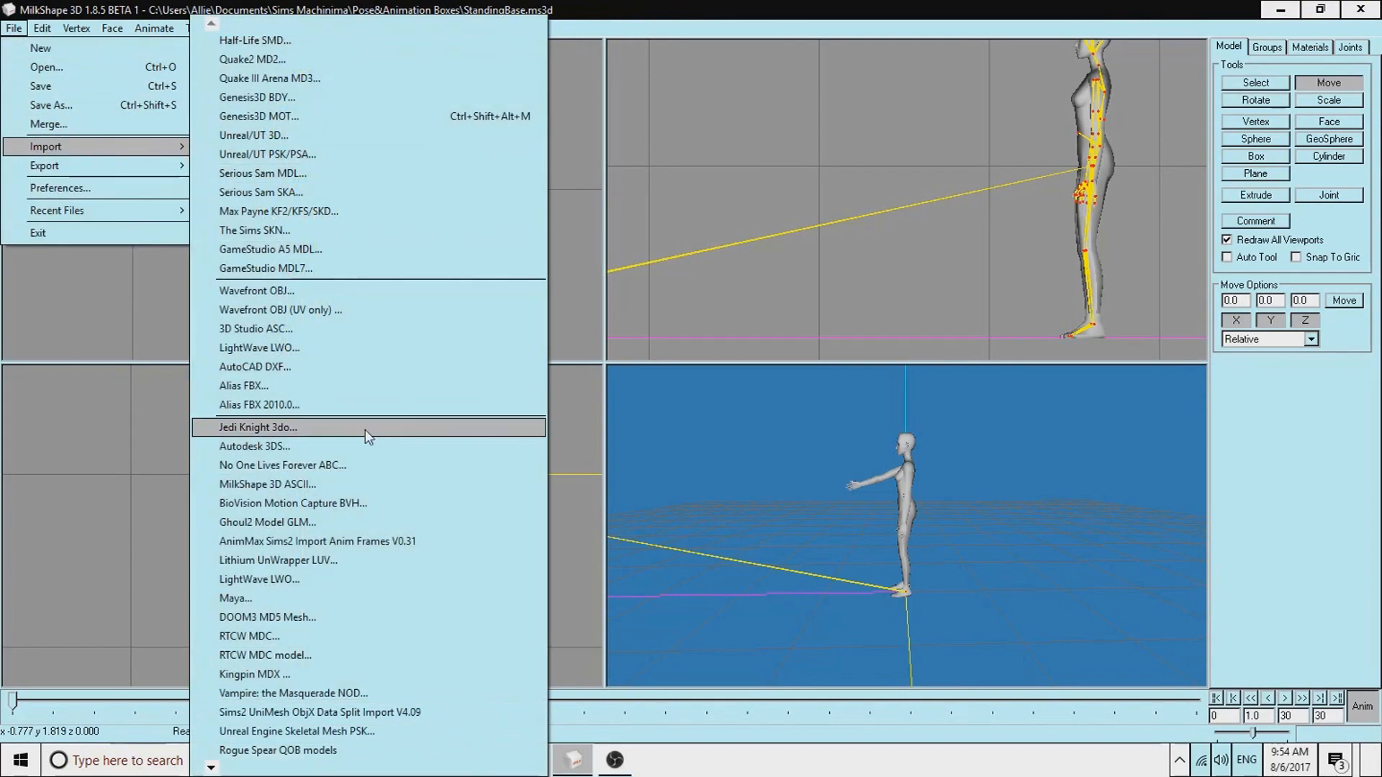
click(346, 290)
scroll(452, 223, down, 2)
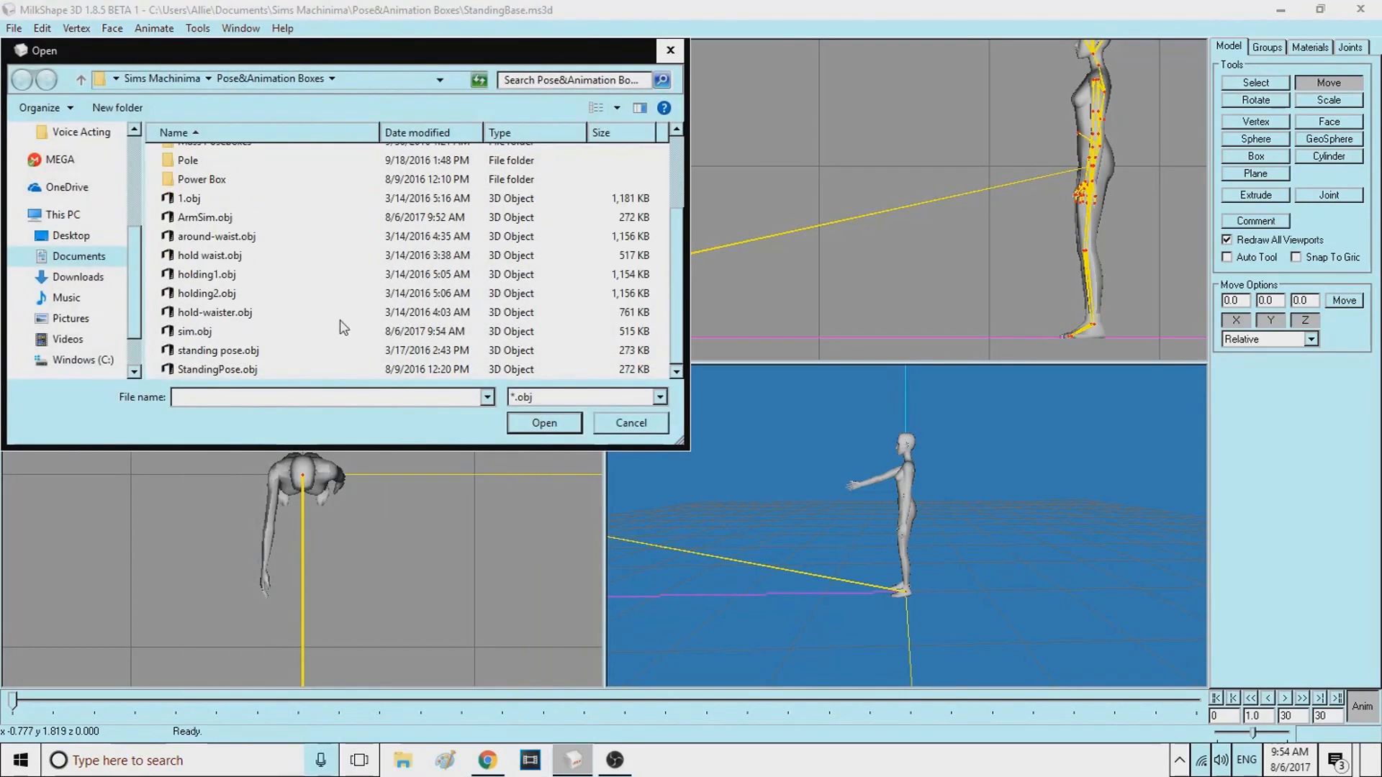
double_click(196, 335)
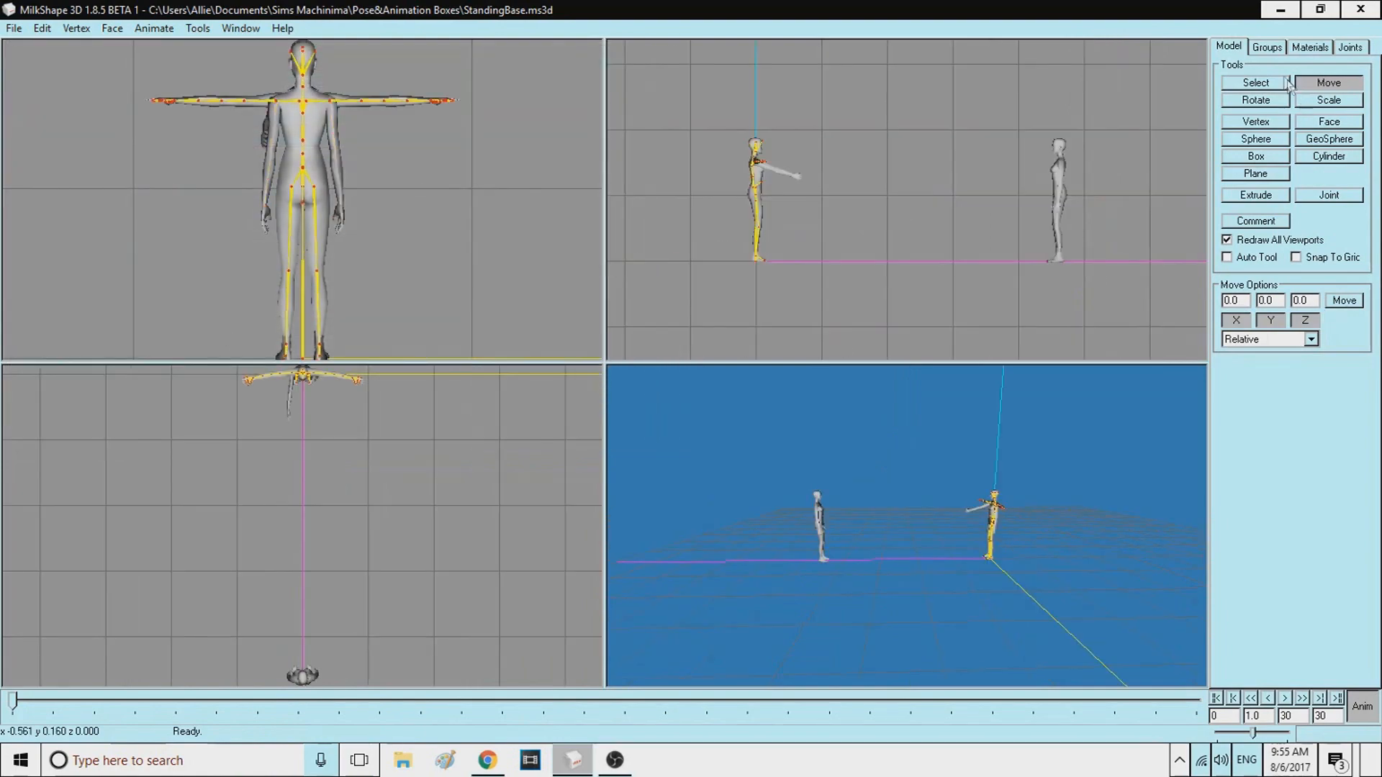
click(1251, 87)
click(1112, 155)
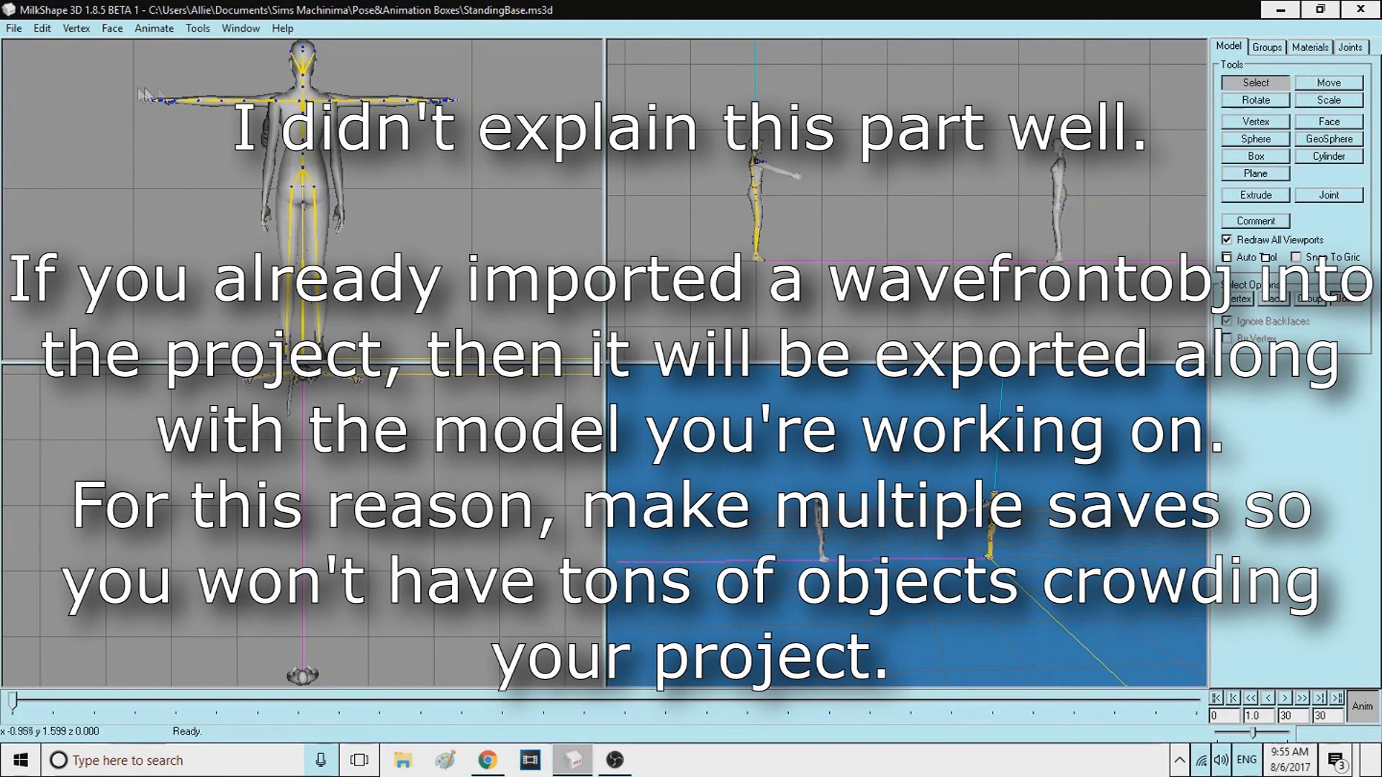
click(13, 704)
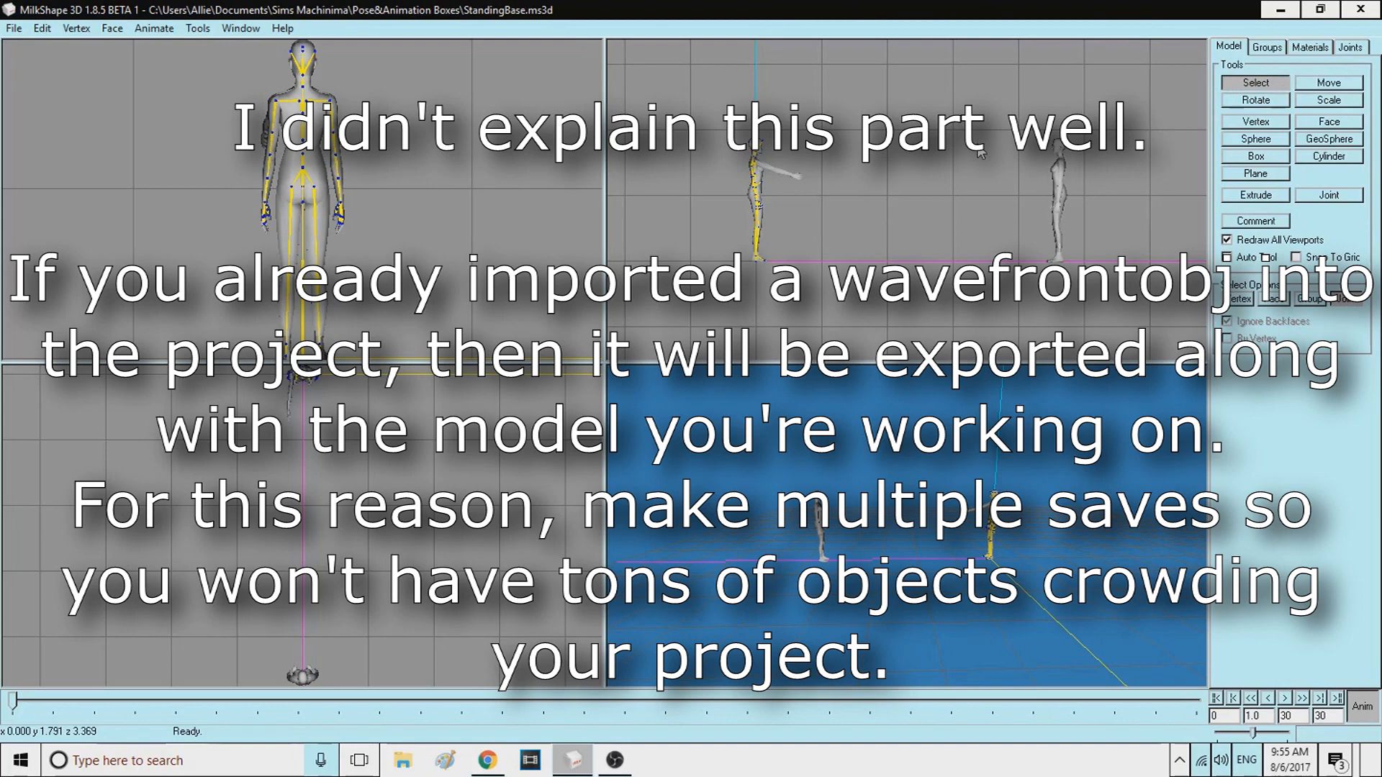
click(14, 28)
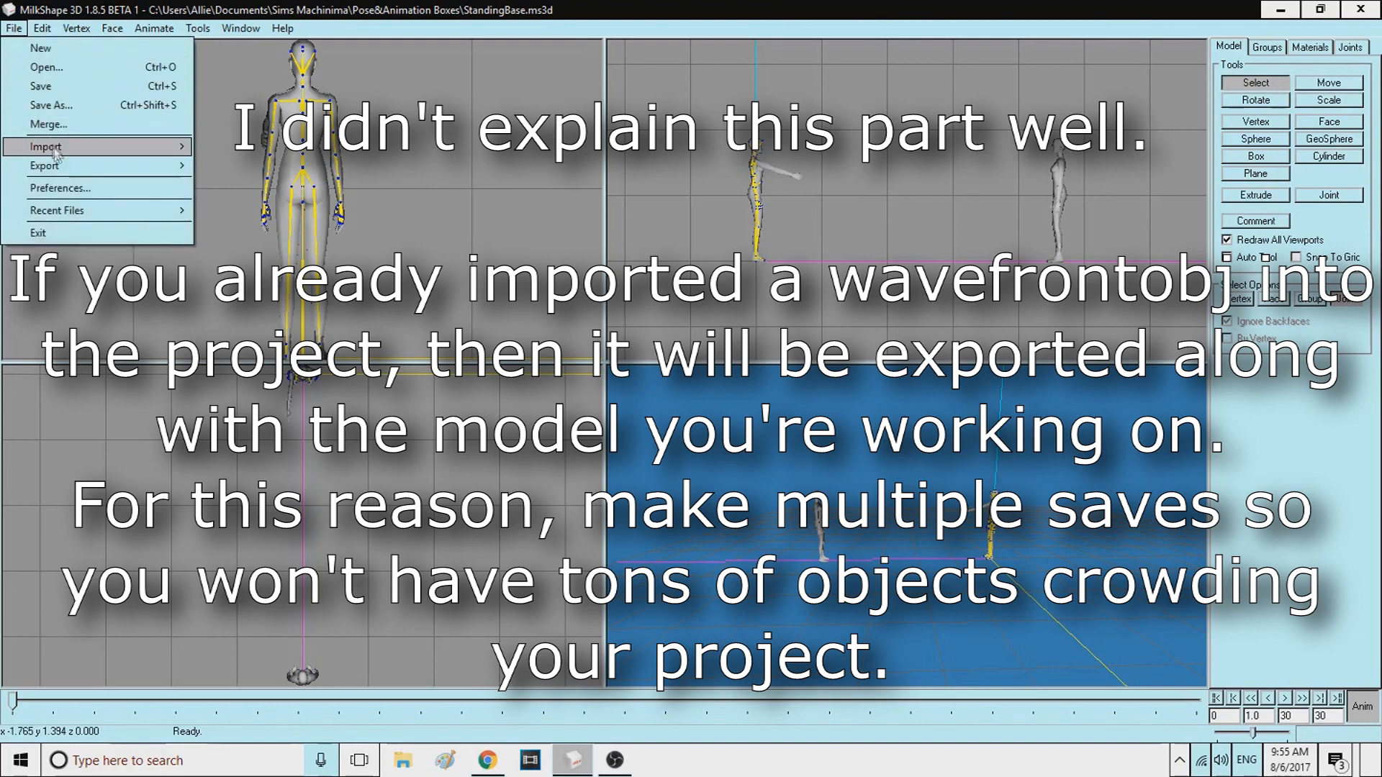
mouse_move(70, 171)
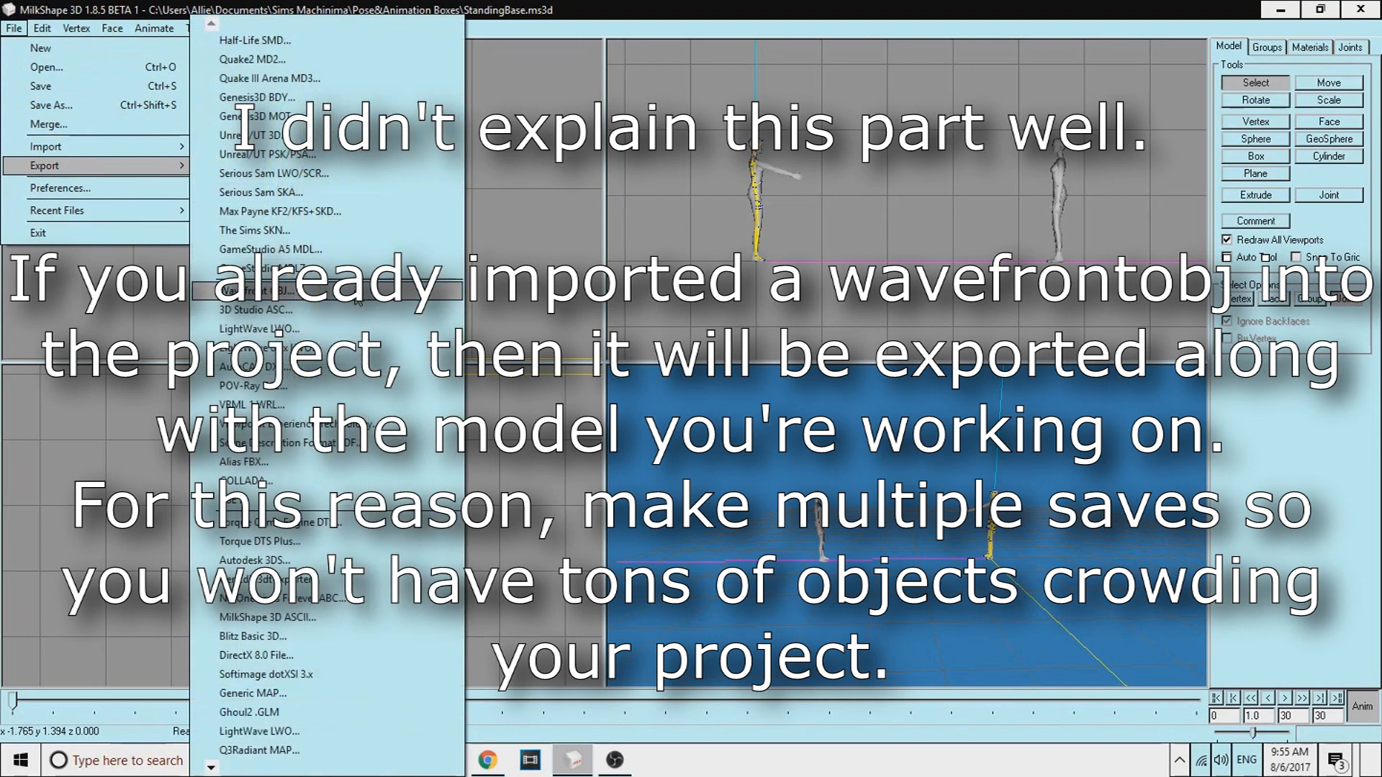
click(631, 4)
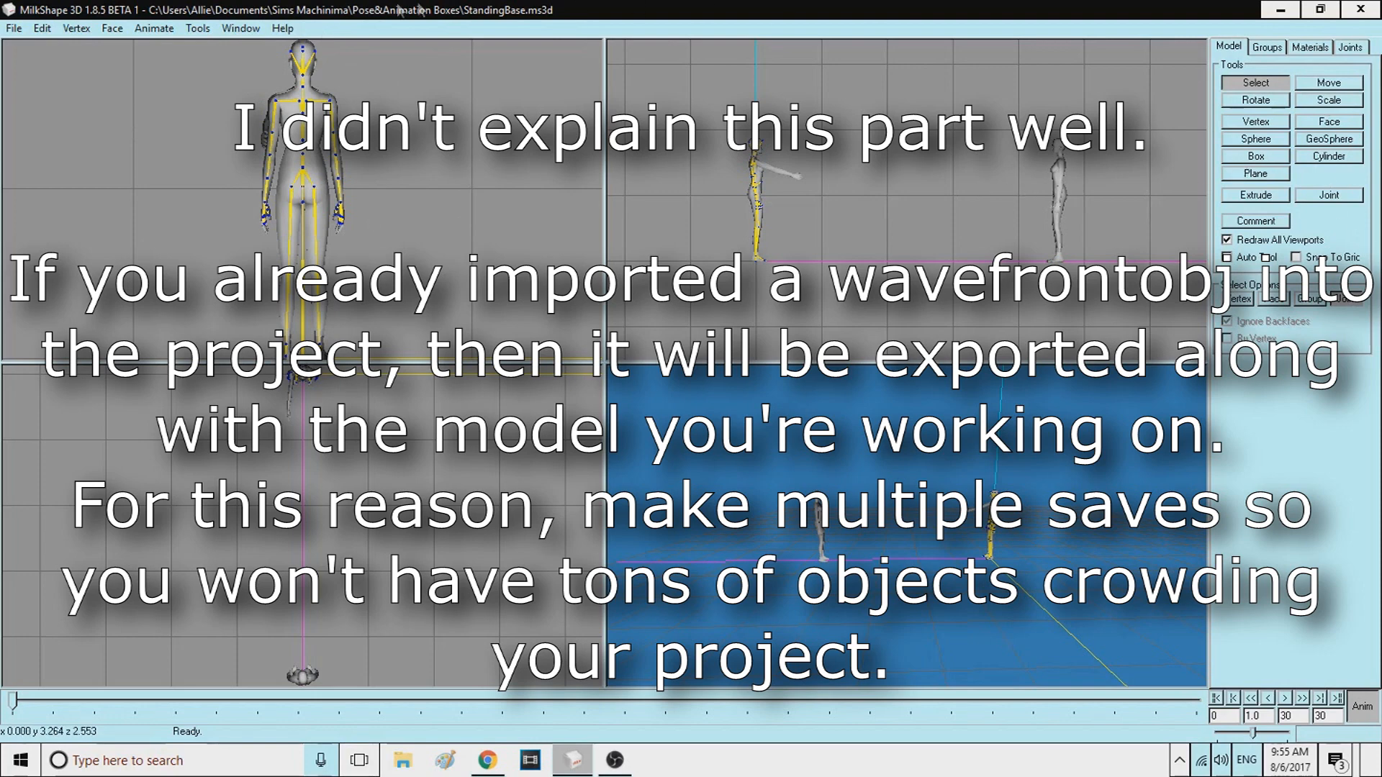
Move the skinned figure with root_trans from the centre to just in front of the distant imported figure
click(1350, 48)
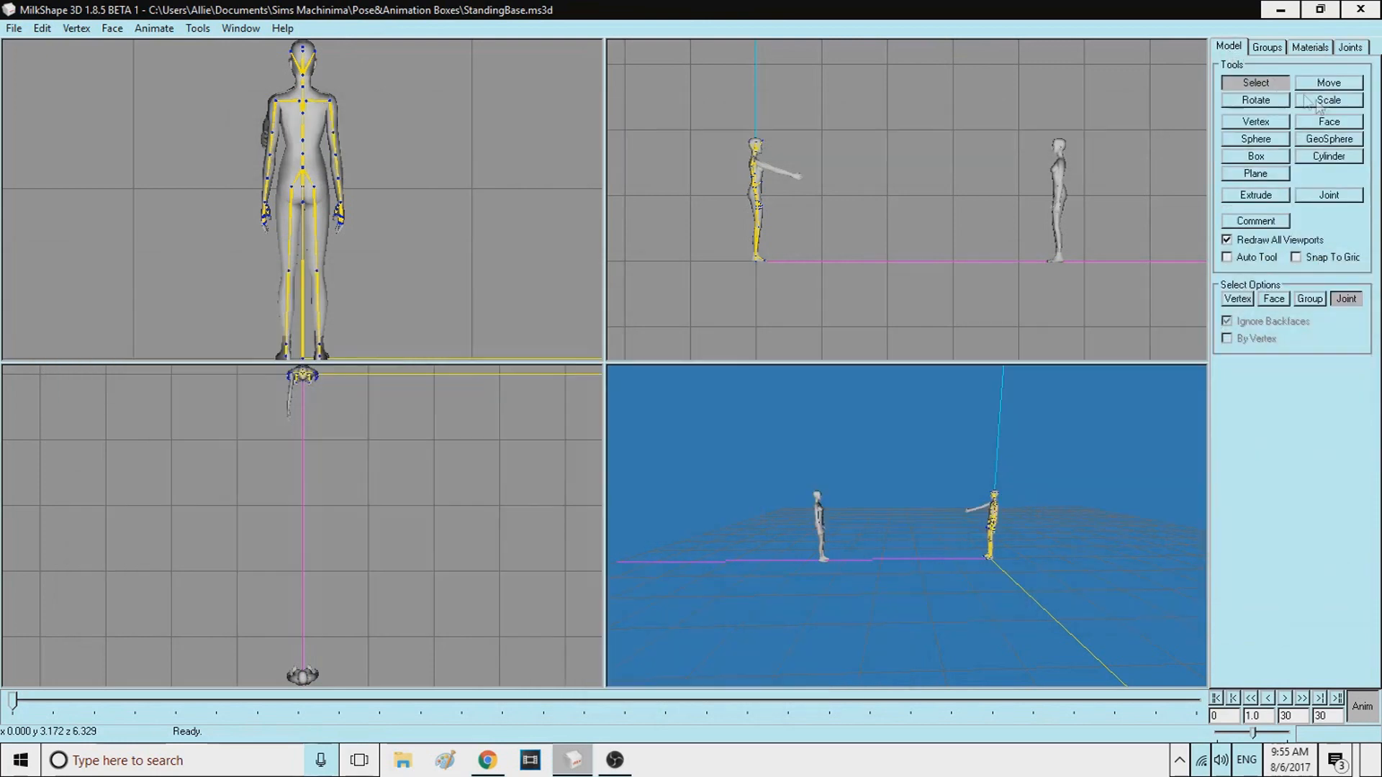
click(1328, 78)
click(1356, 49)
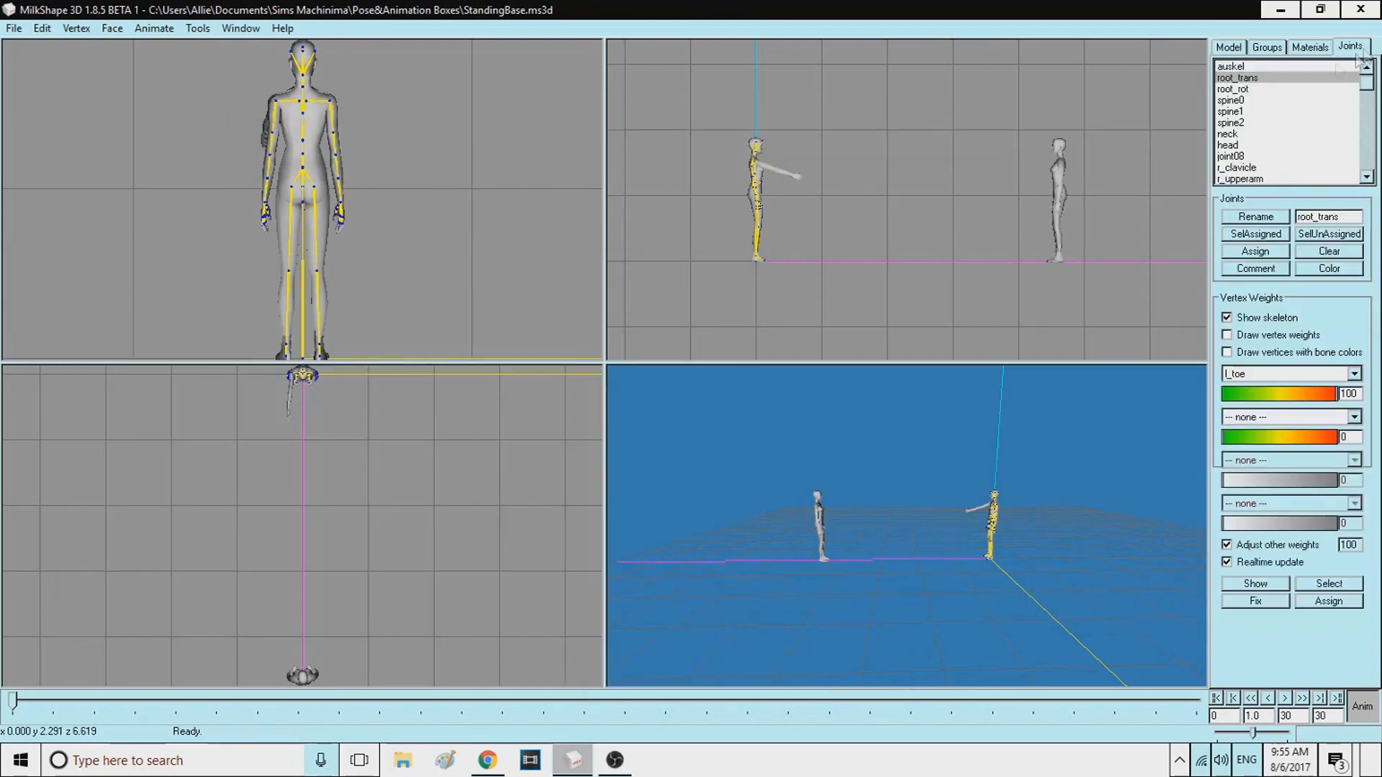
click(1229, 48)
click(1259, 83)
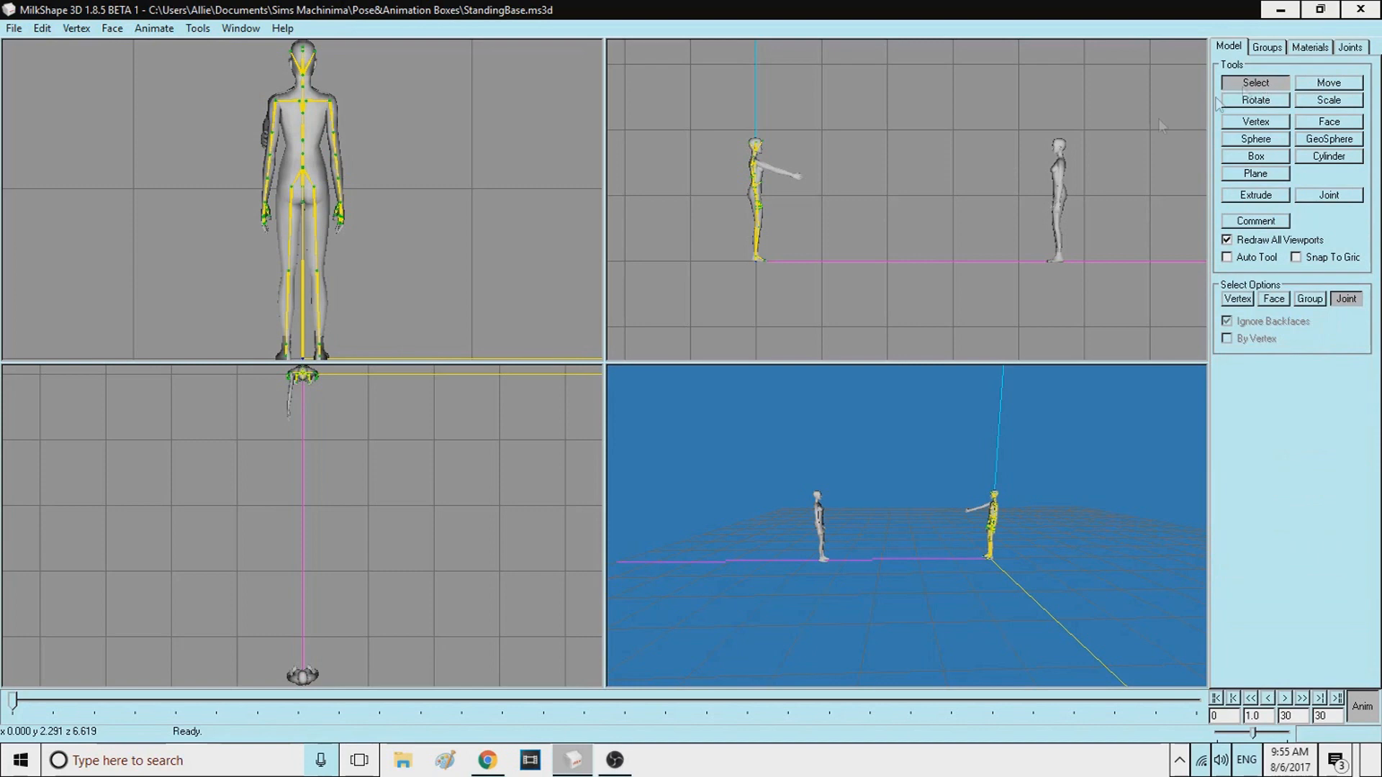
click(1329, 82)
drag(972, 182, 1234, 180)
scroll(975, 482, down, 3)
scroll(972, 476, up, 5)
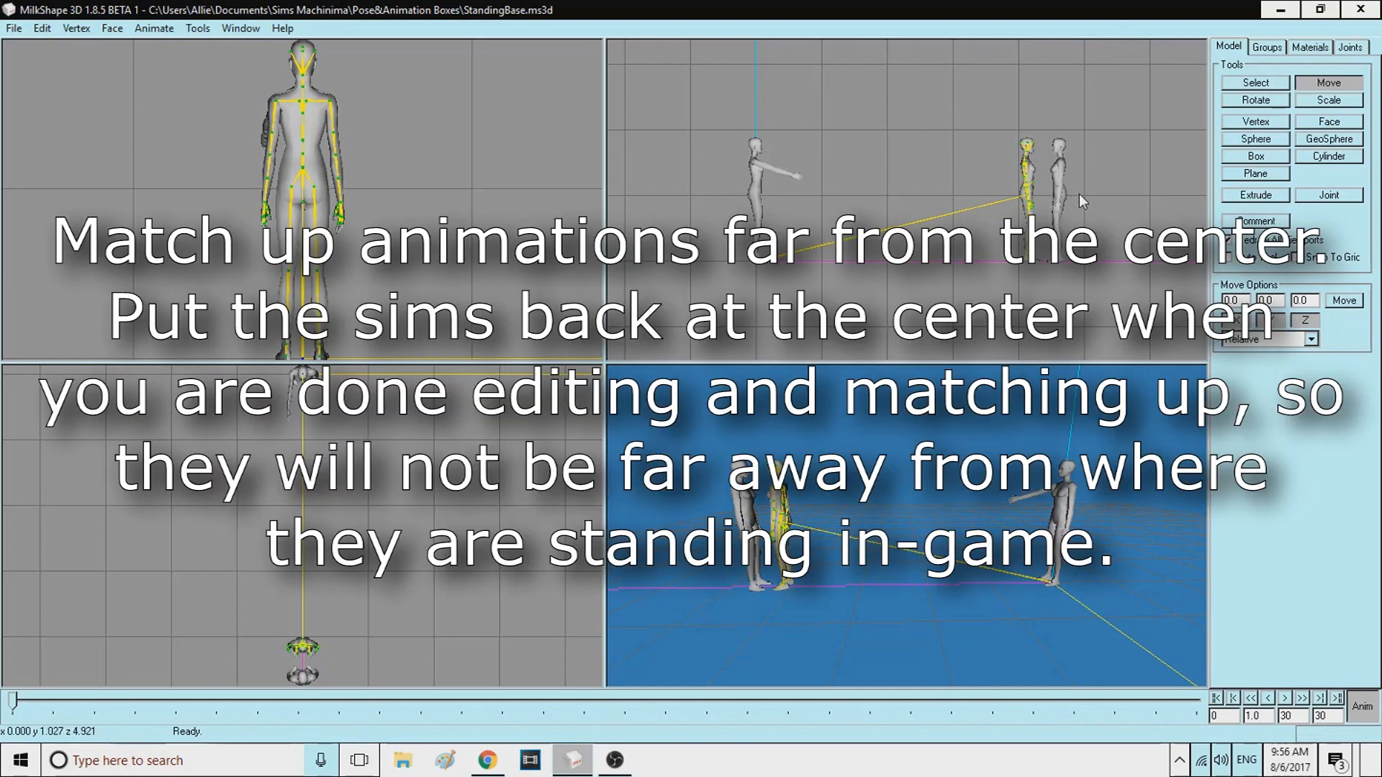
mouse_move(1026, 170)
mouse_down()
mouse_move(828, 170)
mouse_move(1027, 170)
mouse_up()
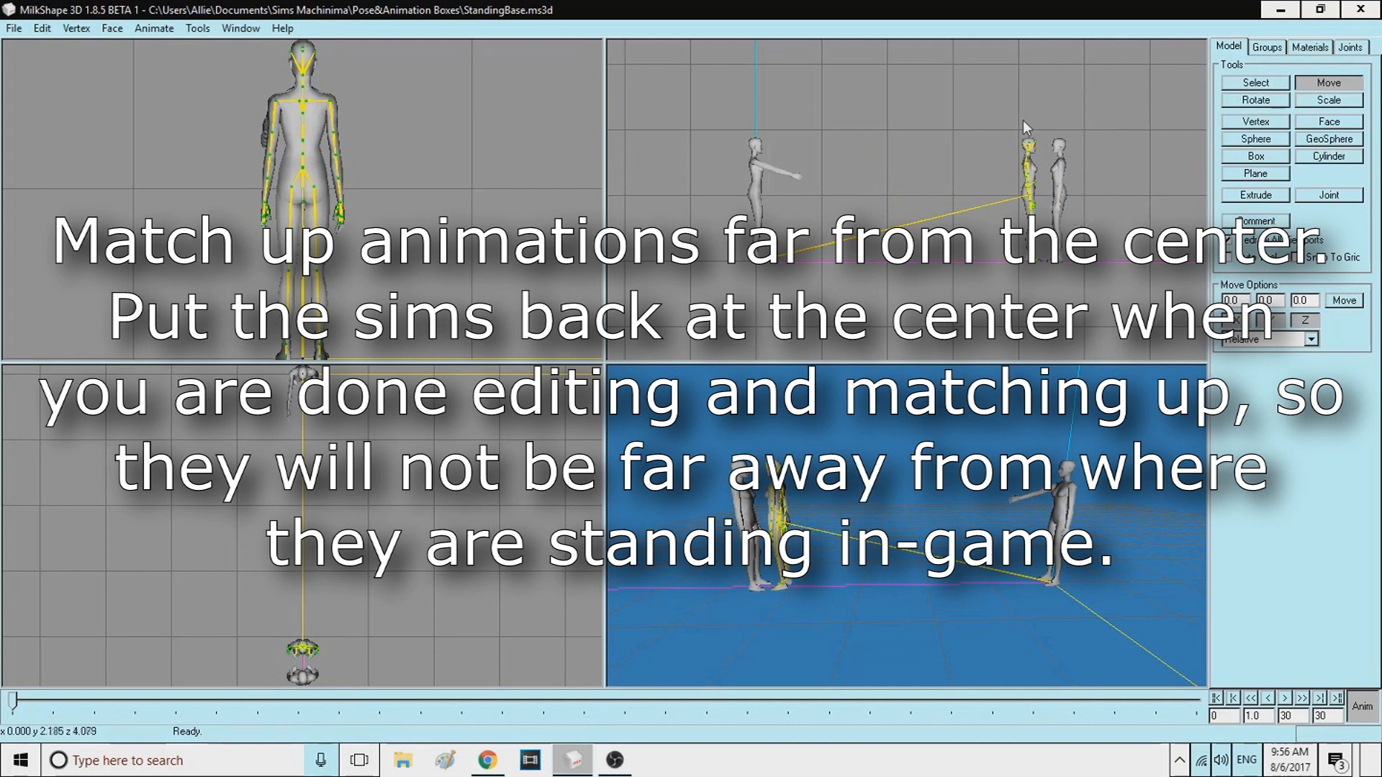
Move the skinned figure back to the centre, aligned with the raised-arm figure's body
drag(1035, 185, 759, 178)
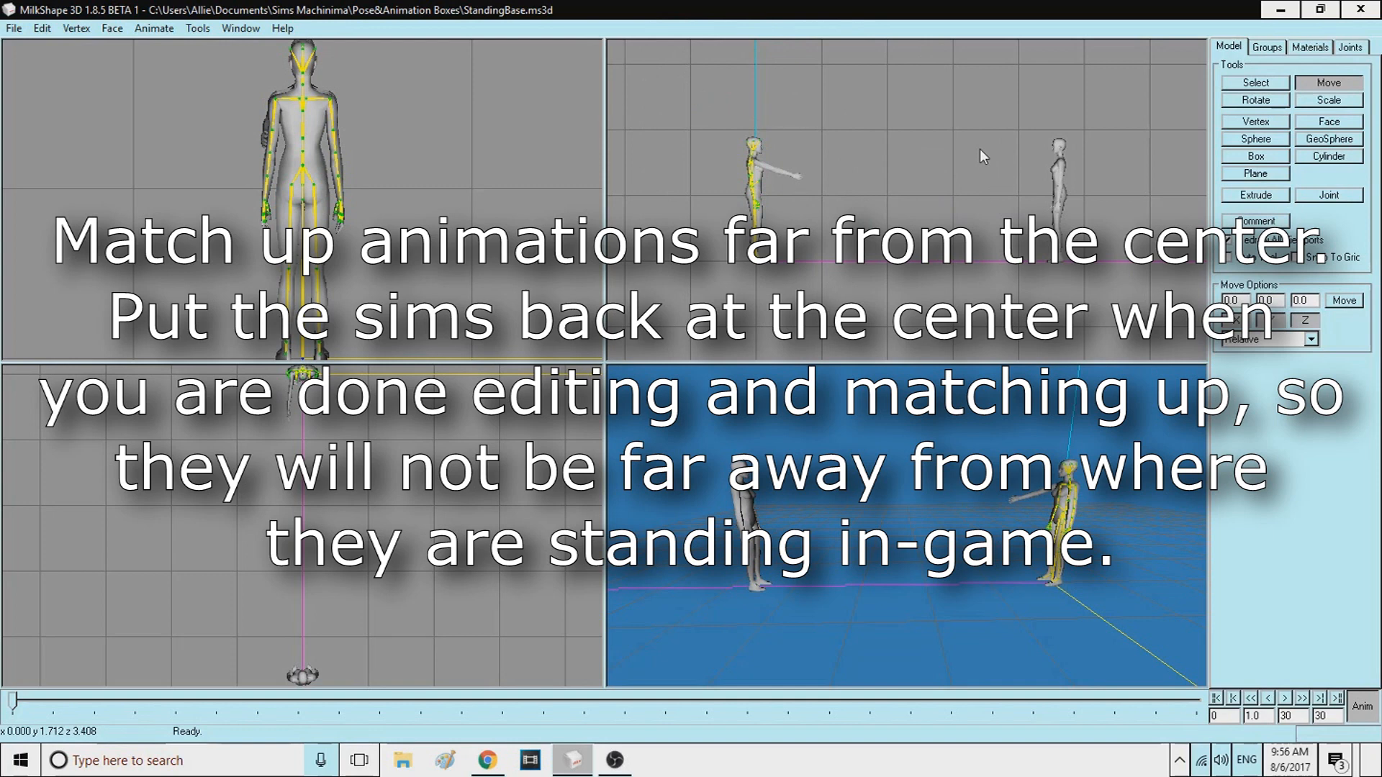
drag(851, 187, 820, 204)
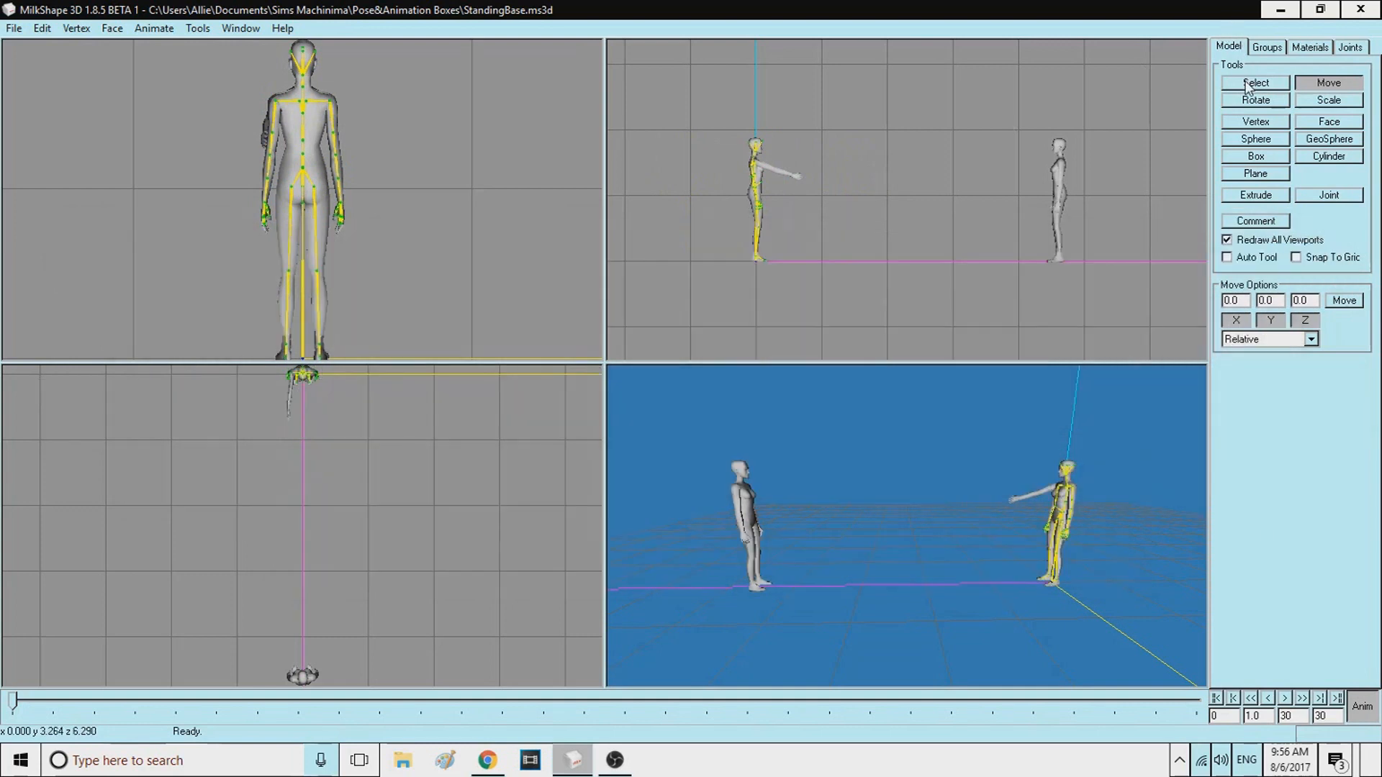
click(1249, 85)
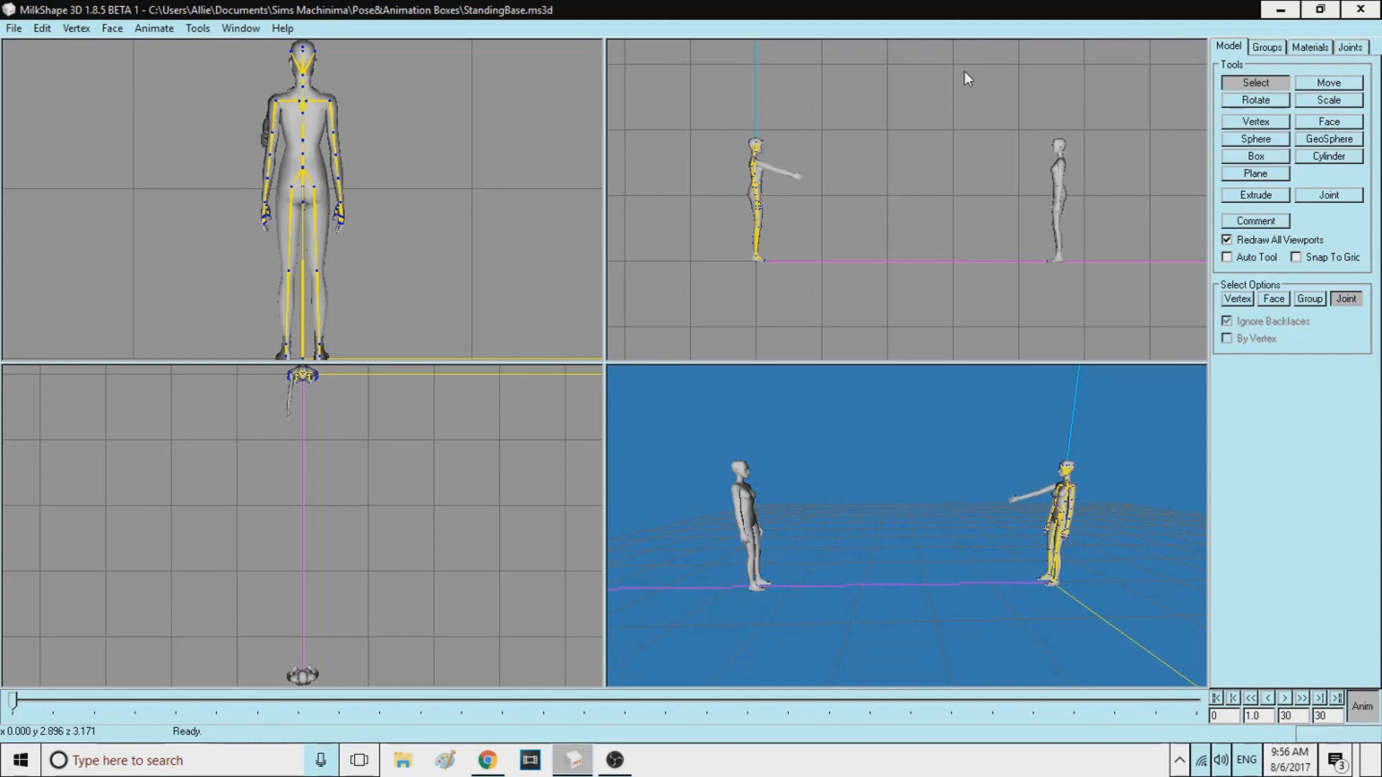
Start a Sims2 AniMesh ANIM export of the skinned figure's animation, saving it as sim in the Pose&Animation Boxes folder
click(14, 28)
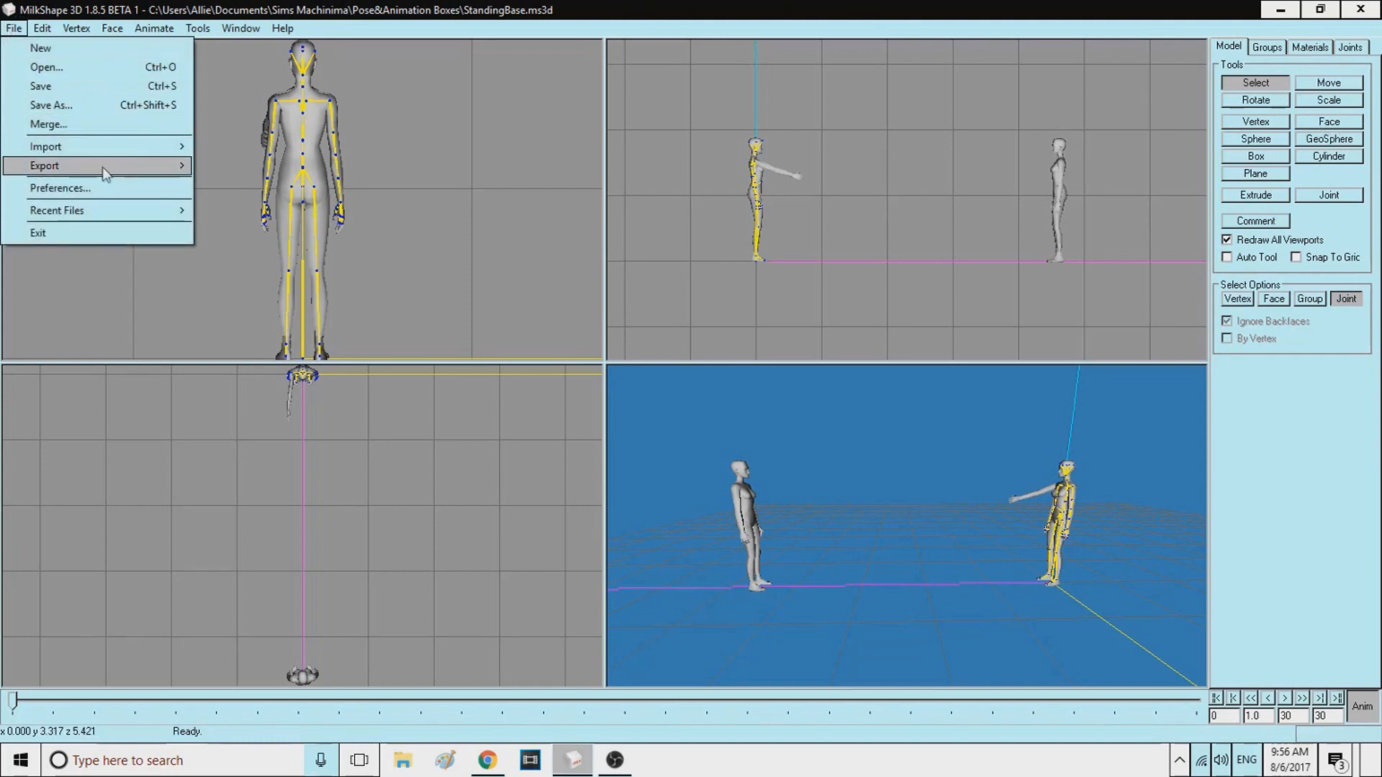
mouse_move(136, 170)
mouse_move(209, 768)
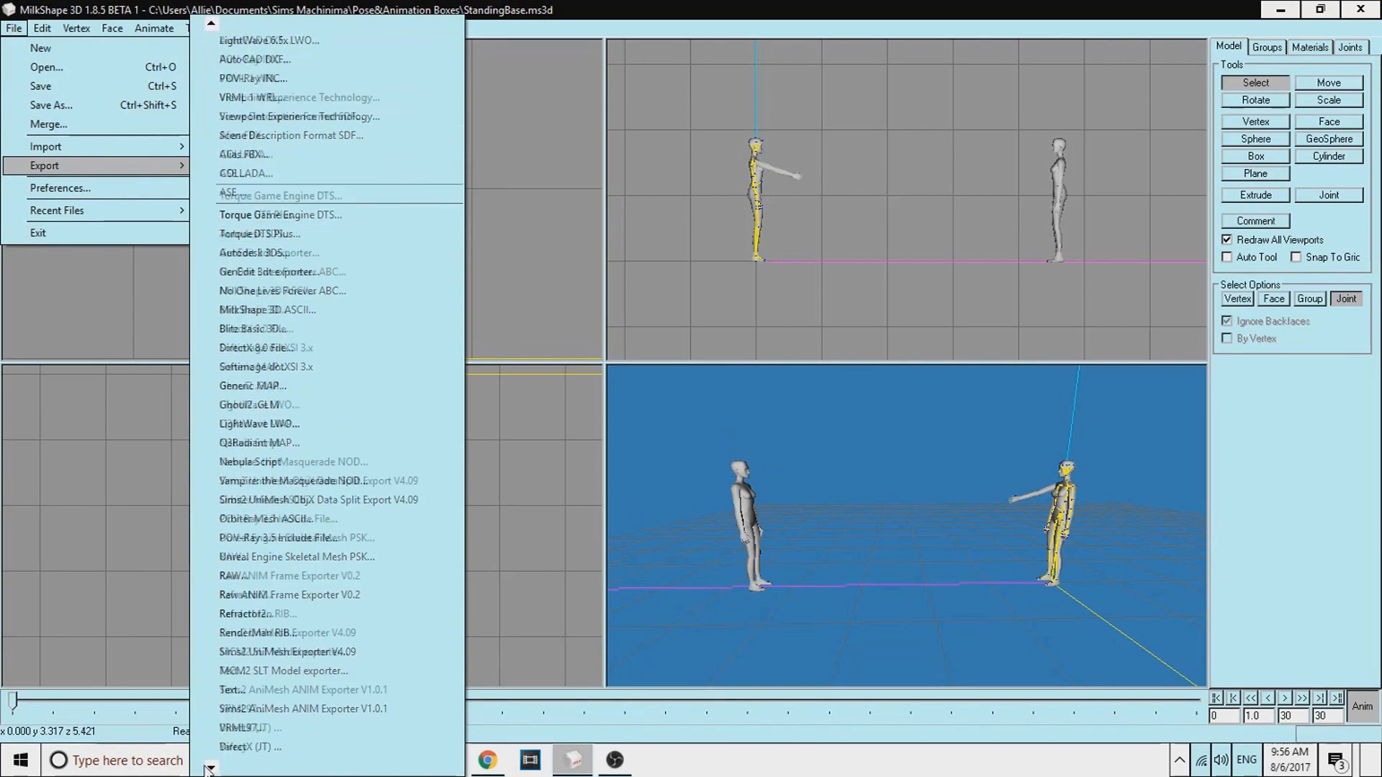
click(374, 671)
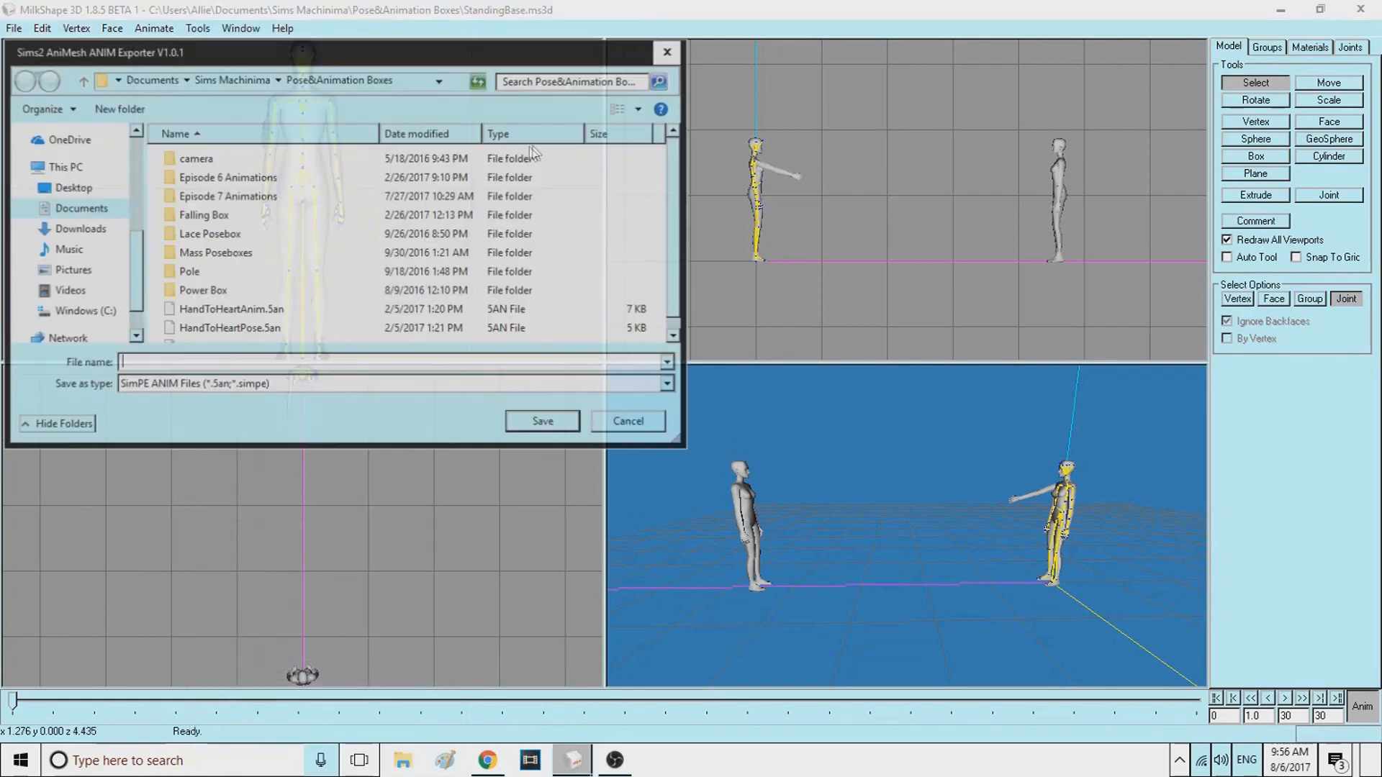
text(sim)
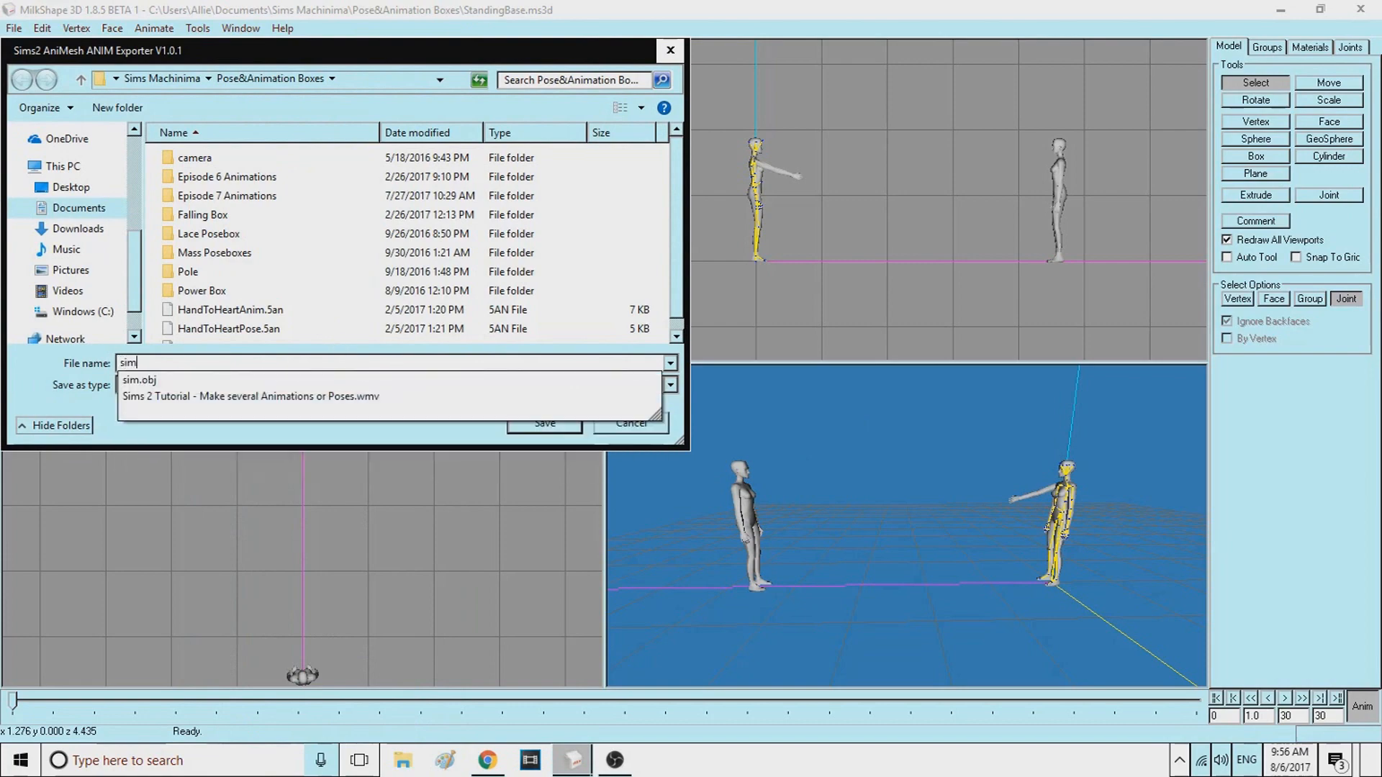
click(534, 429)
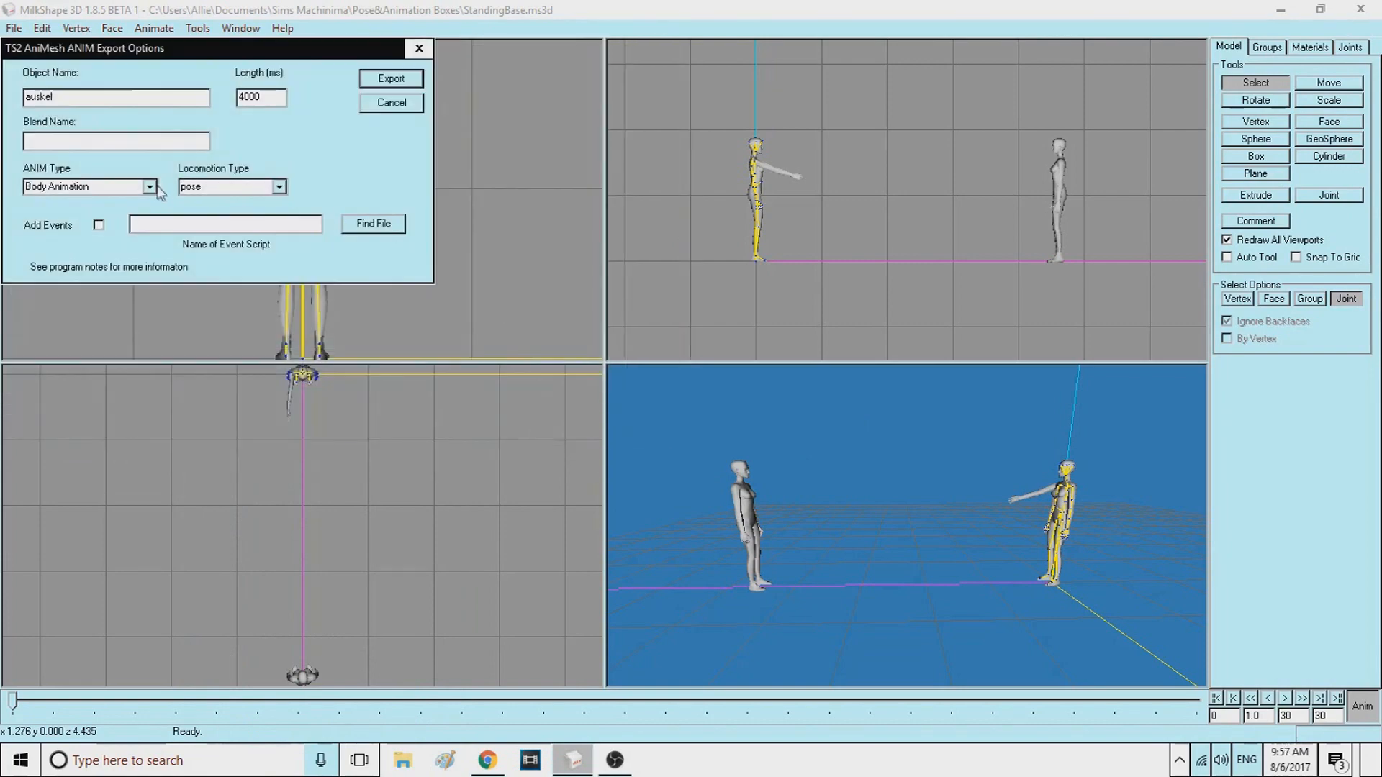
Set the ANIM type to Body Overlay with locomotion type pose, and export the animation
click(150, 186)
click(111, 224)
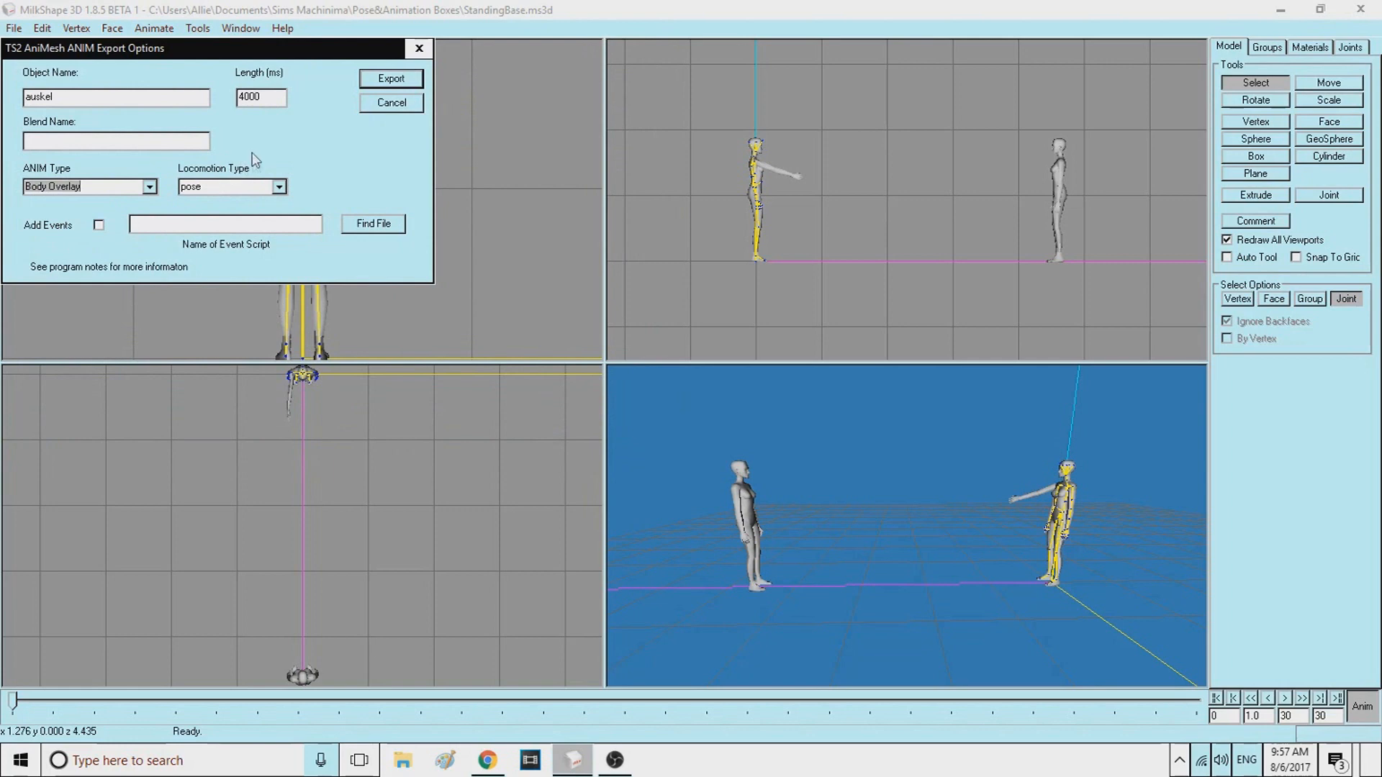
click(268, 187)
click(267, 200)
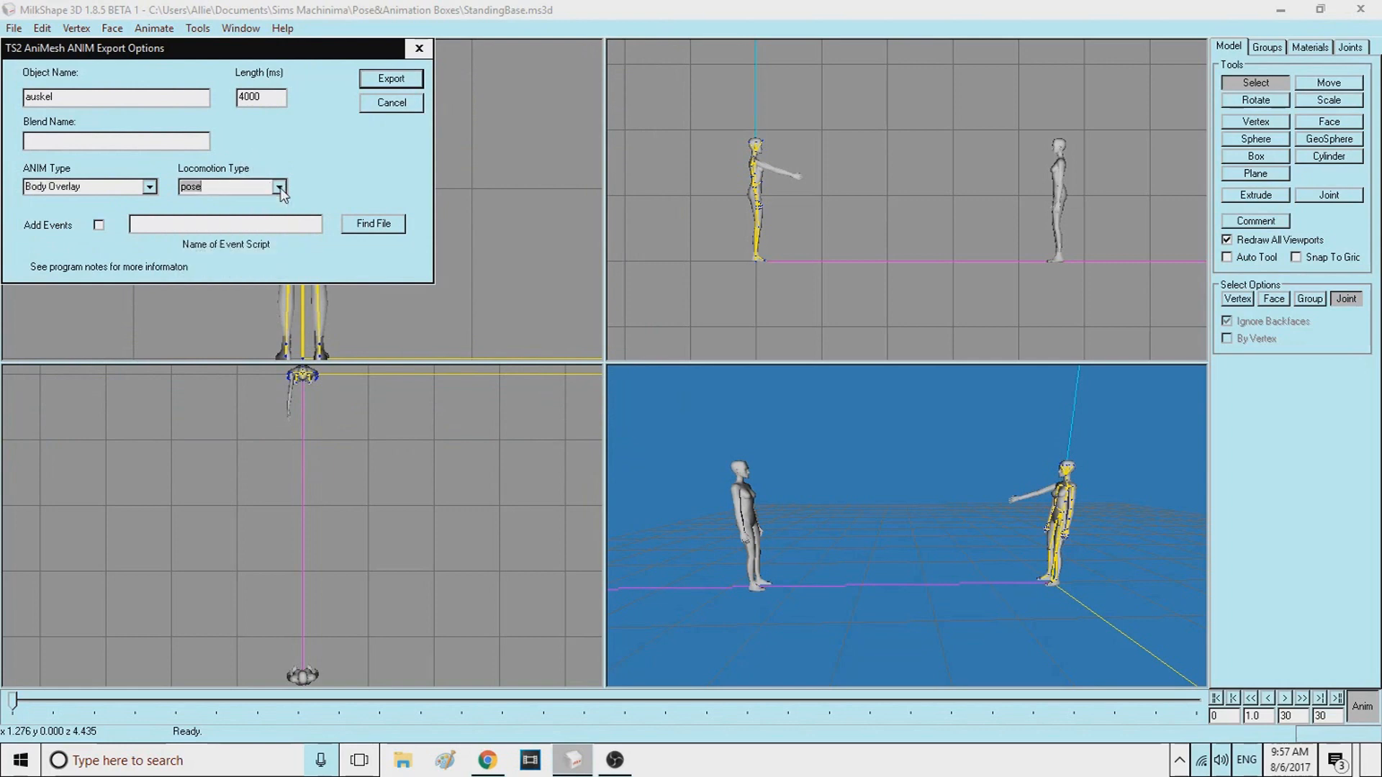
click(384, 80)
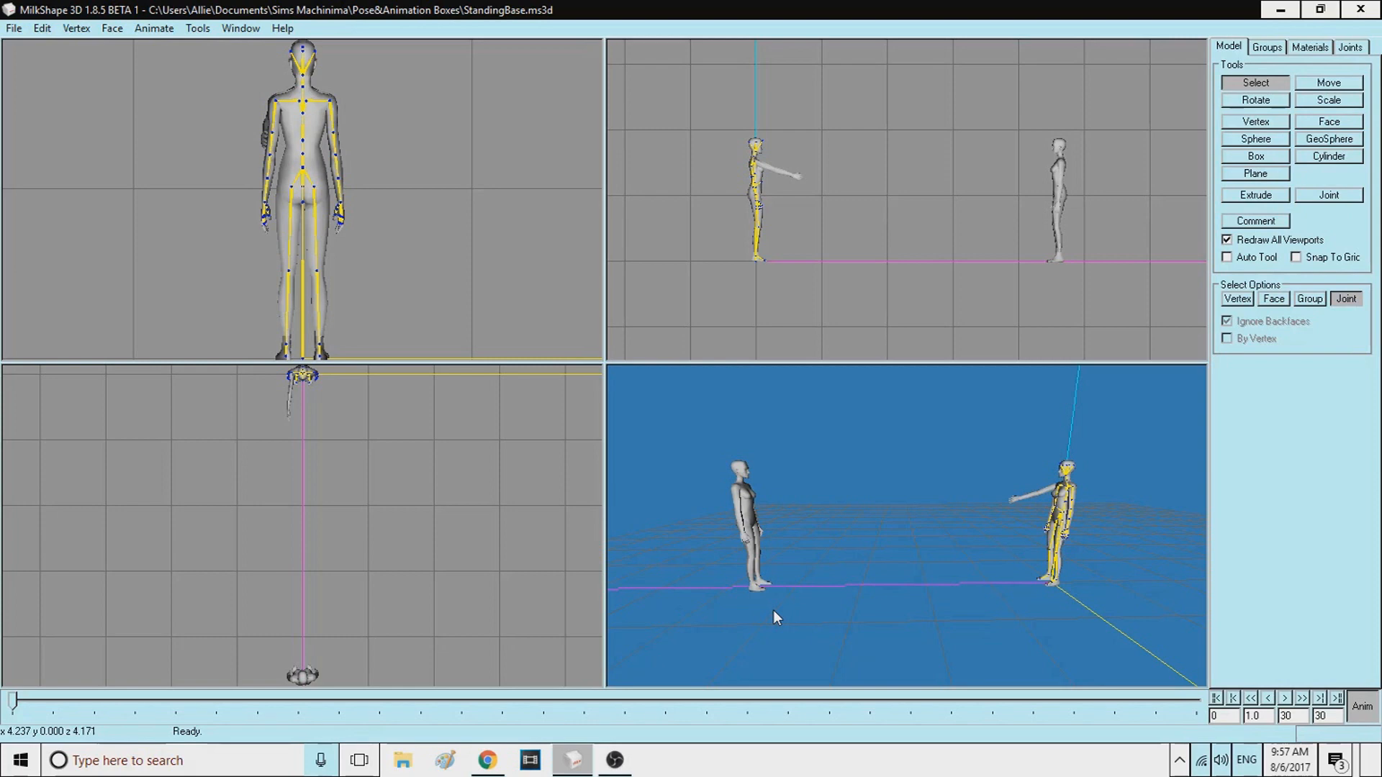
Scrub through the animation and examine the distant imported figure's placement up close from above
drag(13, 698, 911, 698)
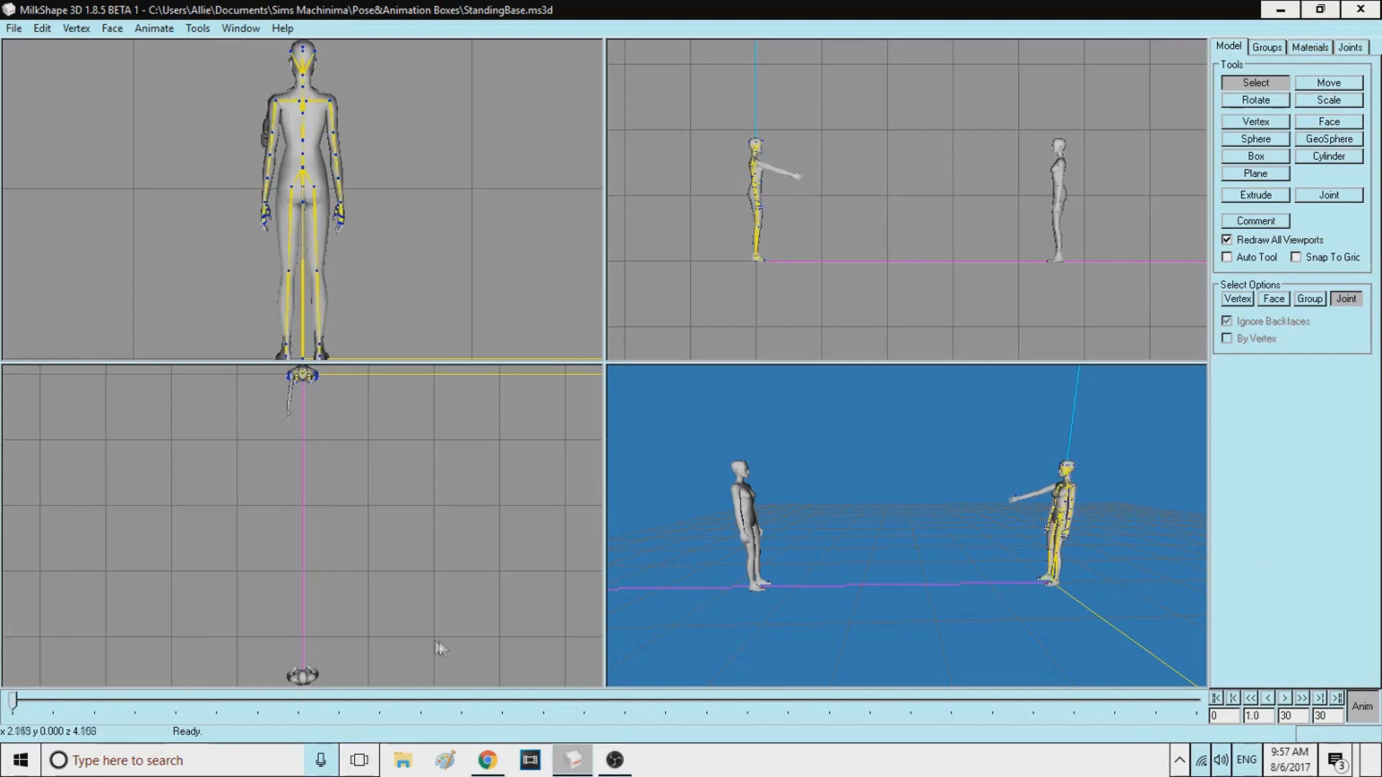
ctrl+drag(408, 639, 464, 470)
scroll(465, 505, up, 4)
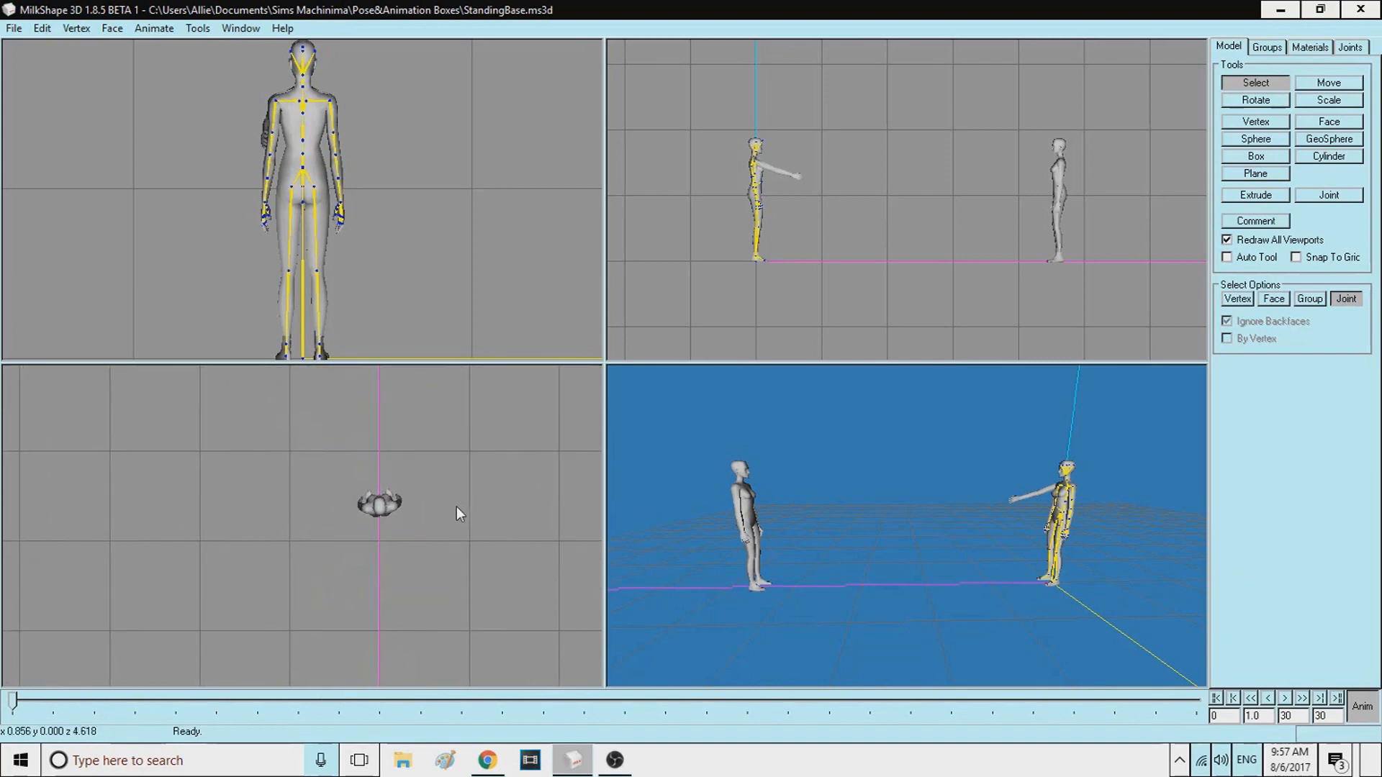
scroll(434, 508, up, 4)
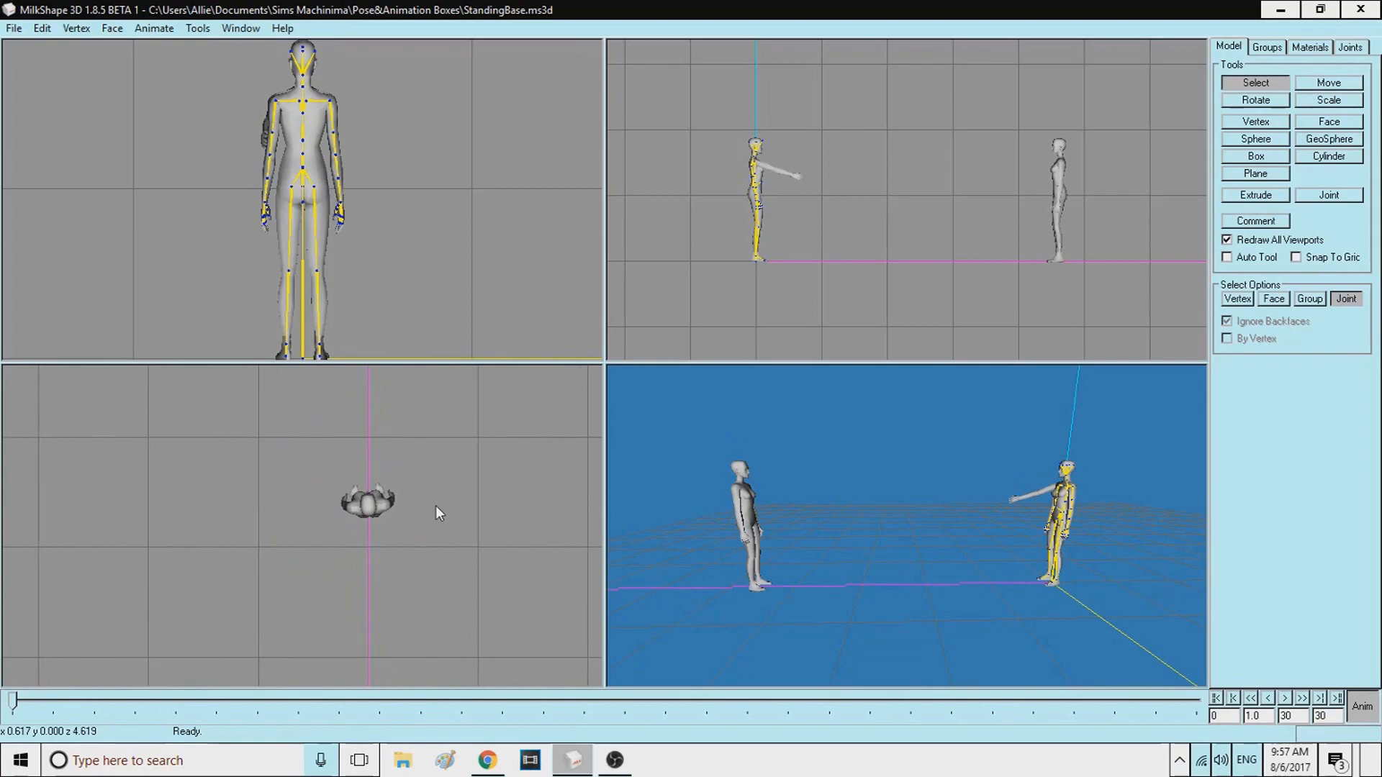